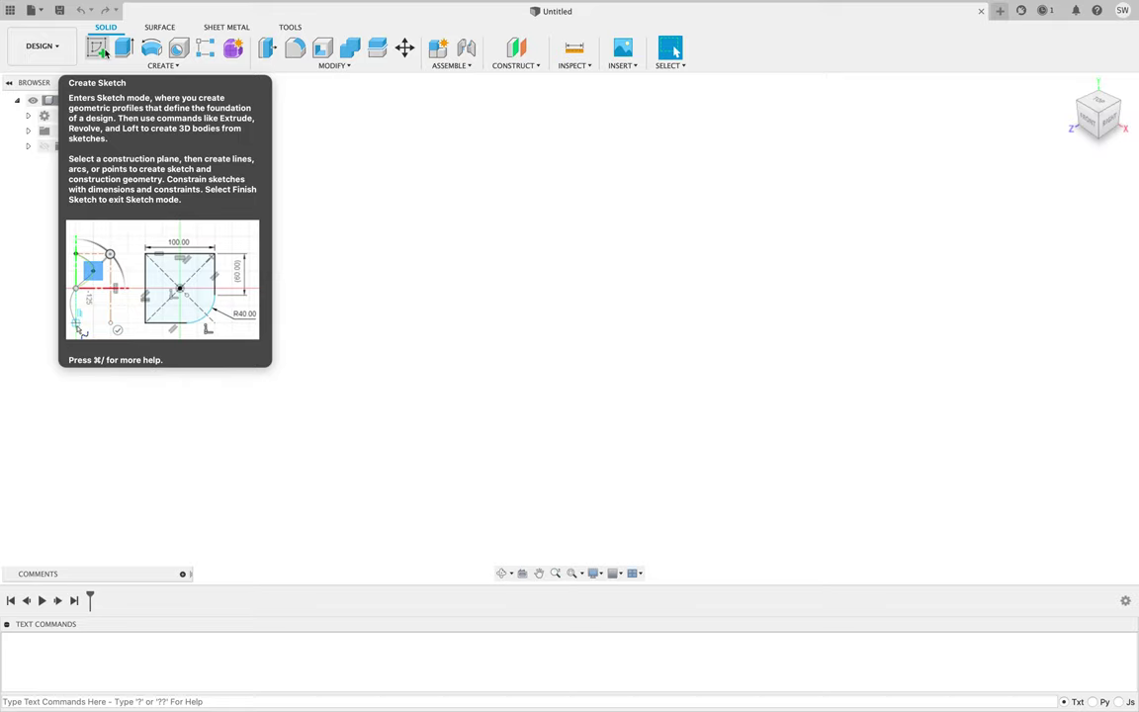
Step: Start a new sketch on the front origin plane
{"action": "left_click", "coordinate": [98, 48]}
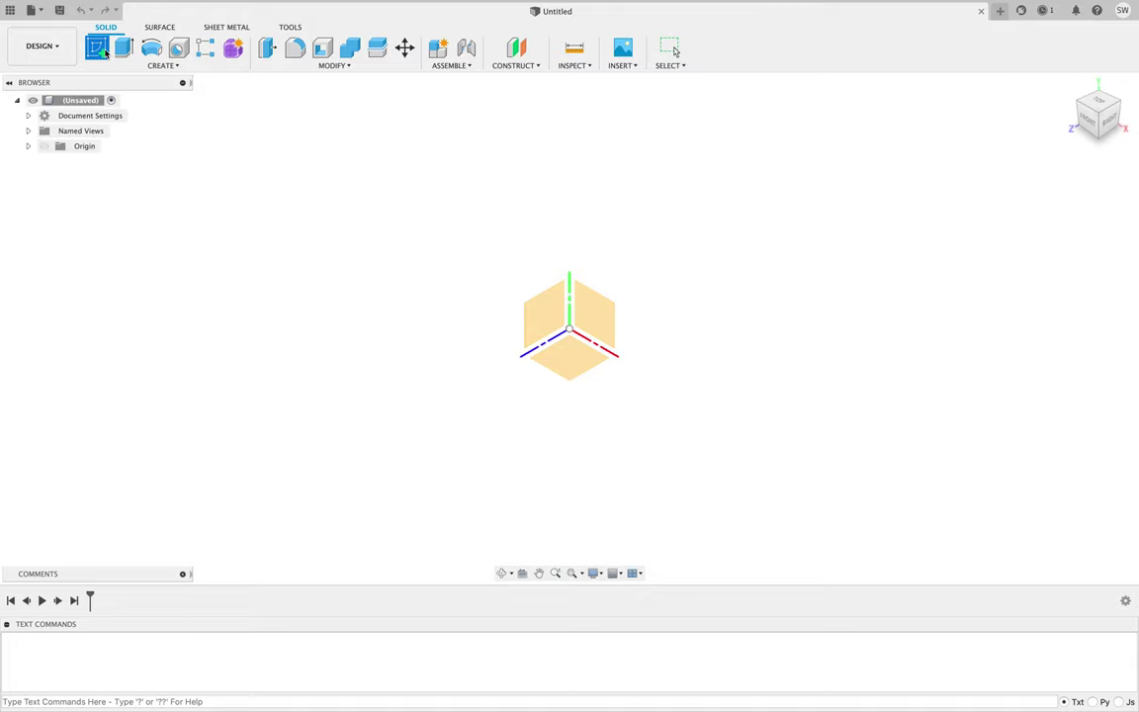
{"action": "left_click", "coordinate": [104, 54]}
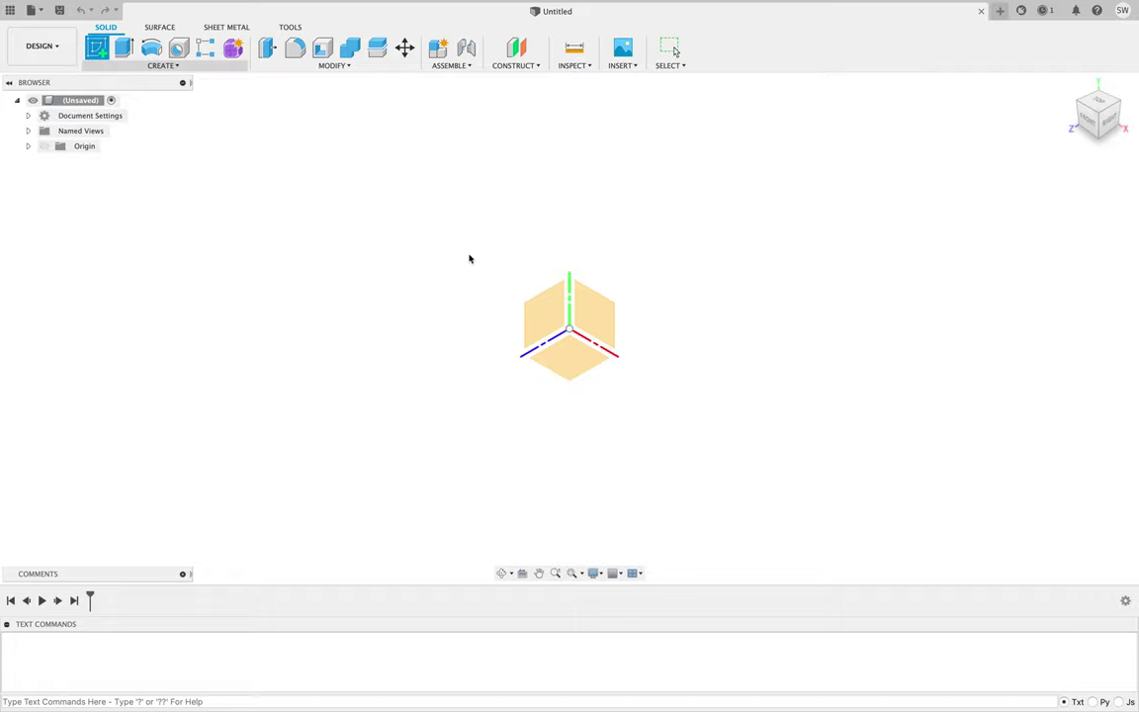
{"action": "left_click", "coordinate": [599, 322]}
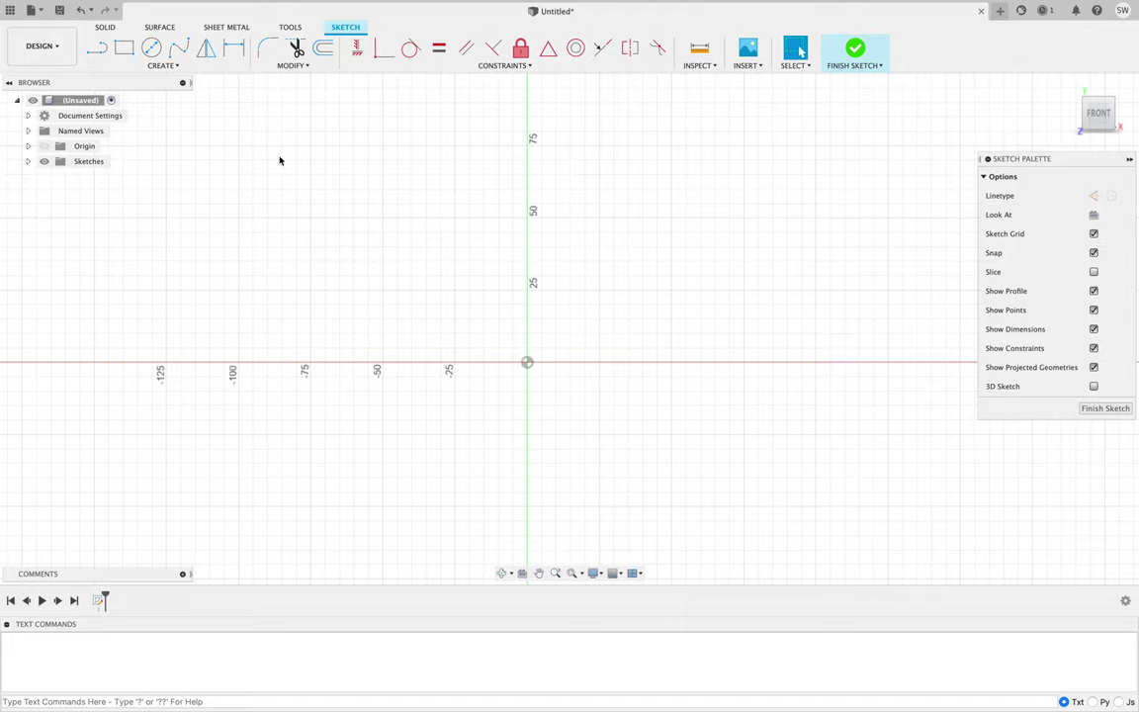
Step: Sketch a 50 mm by 50 mm two-point rectangle with its first corner on the origin, and finish the sketch
{"action": "left_click", "coordinate": [162, 67]}
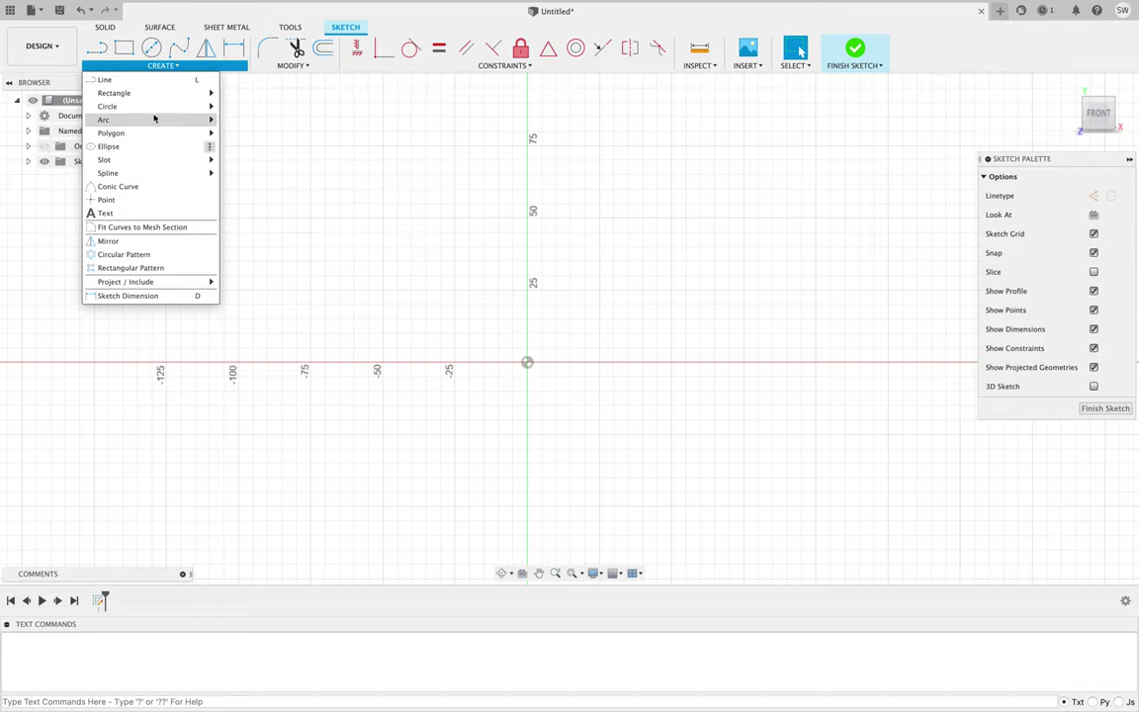
{"action": "mouse_move", "coordinate": [159, 97]}
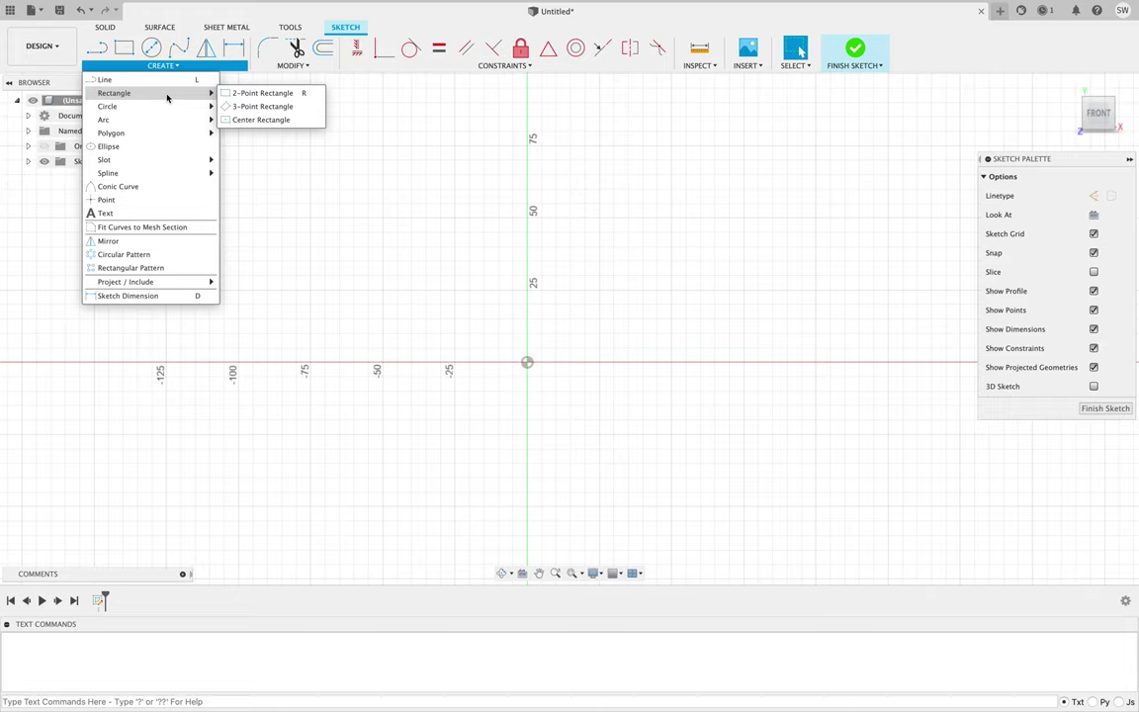
{"action": "left_click", "coordinate": [262, 93]}
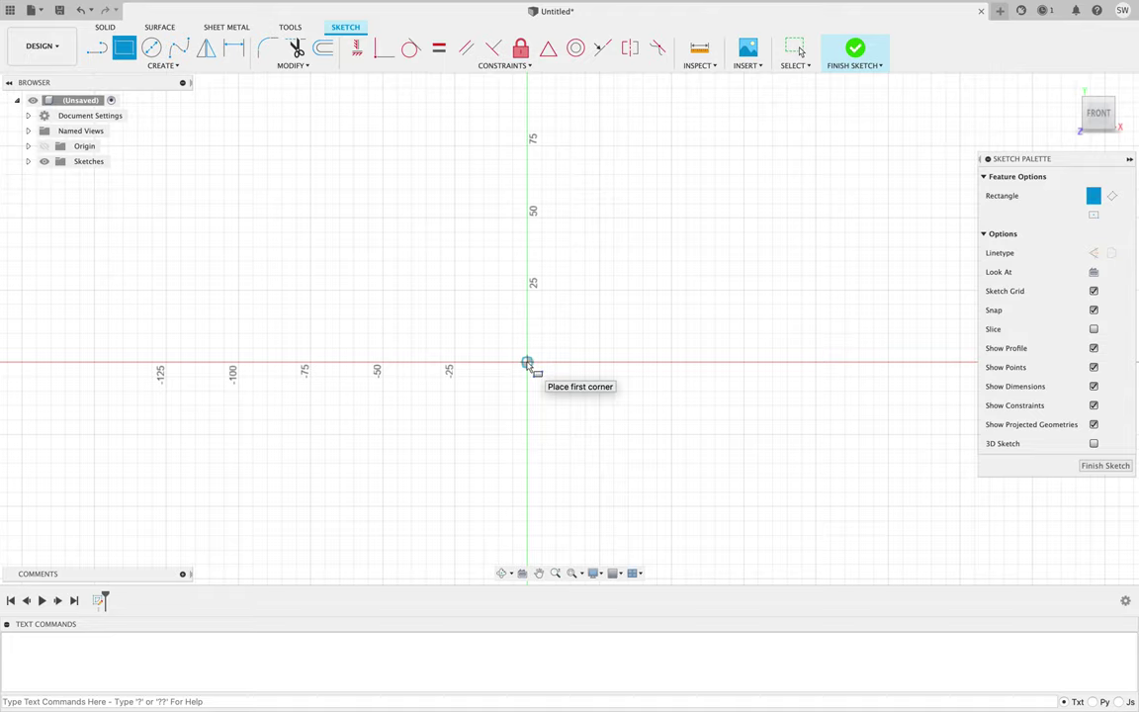
{"action": "left_click", "coordinate": [527, 362]}
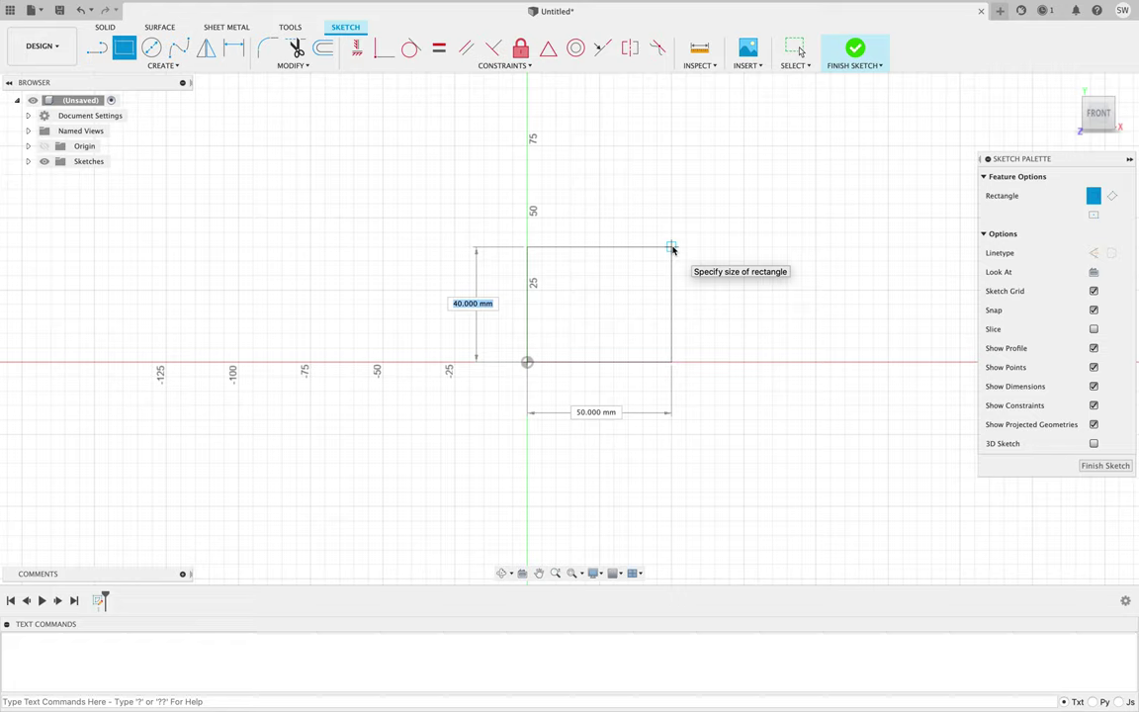
{"action": "type", "text": "50"}
{"action": "key", "text": "Tab"}
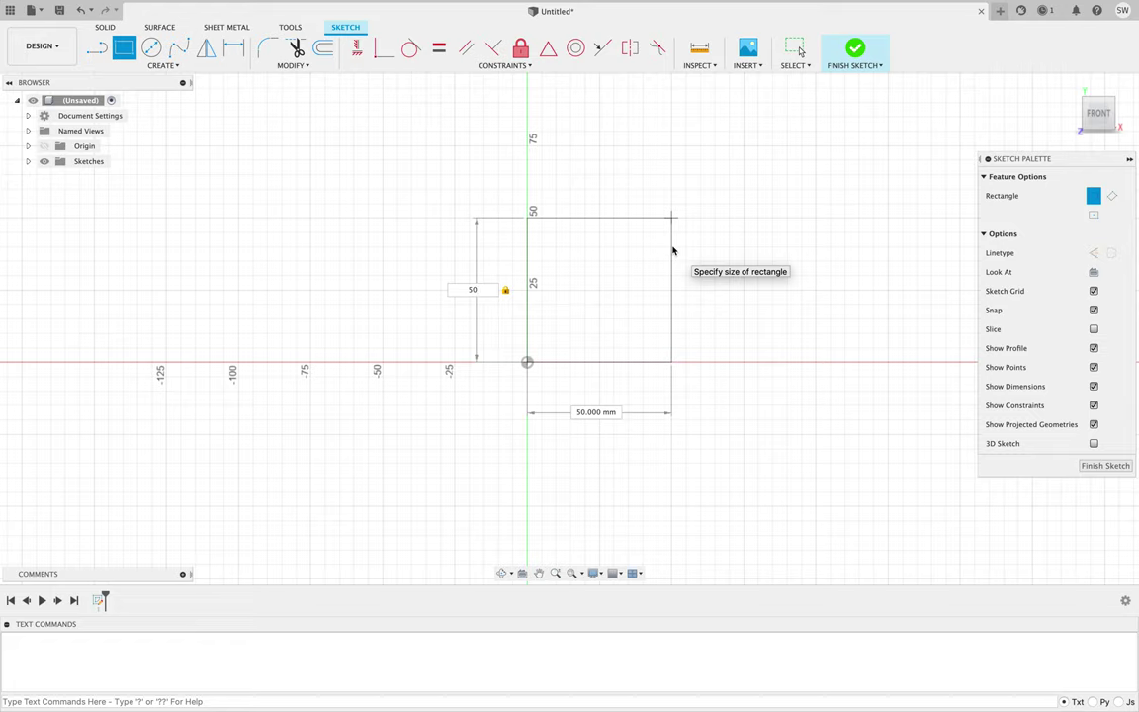
{"action": "key", "text": "Tab"}
{"action": "type", "text": "50"}
{"action": "key", "text": "Tab"}
{"action": "key", "text": "Return"}
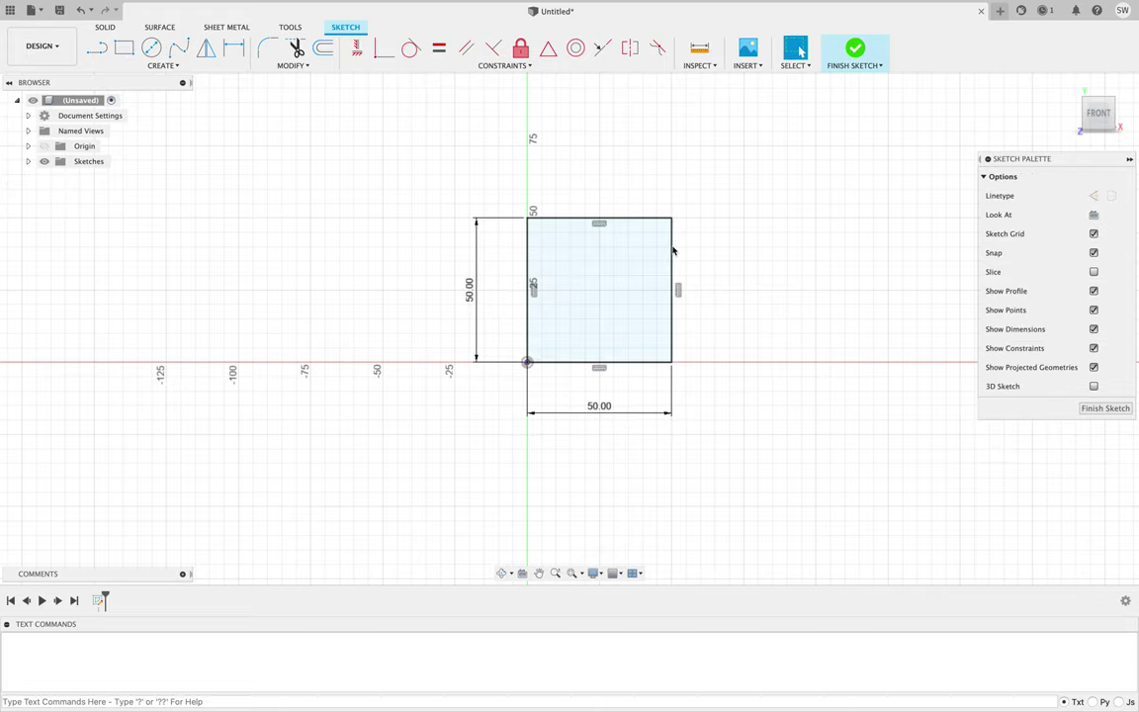
{"action": "left_click", "coordinate": [855, 50]}
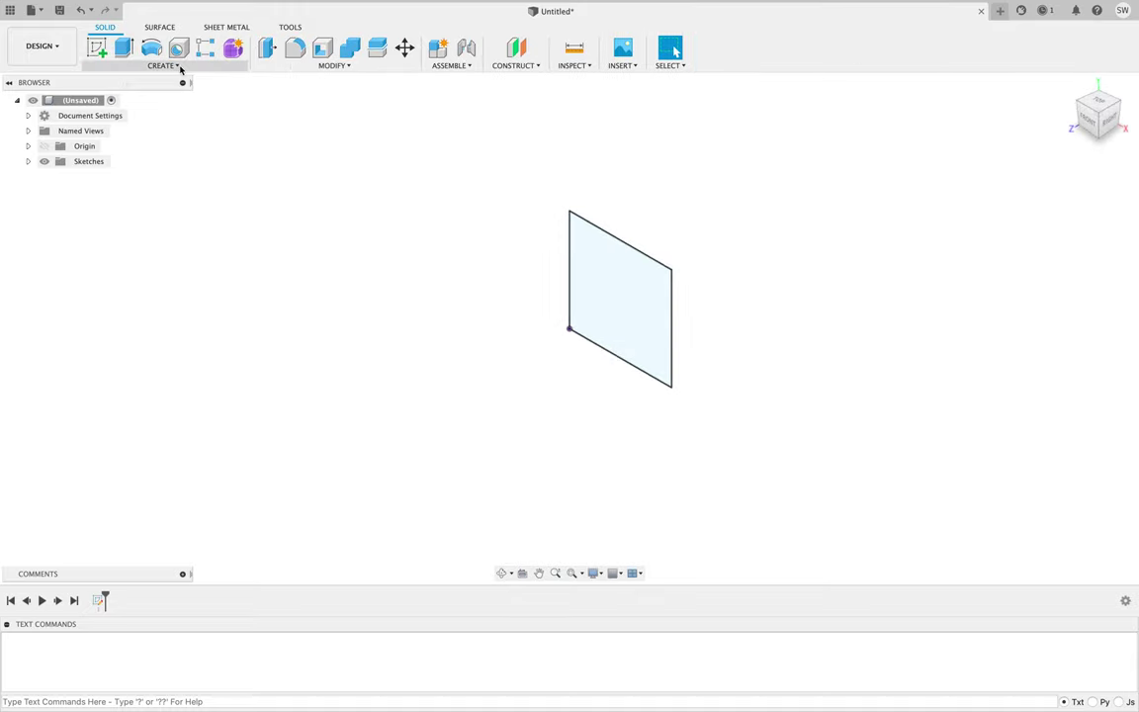
Step: Extrude the square profile 30 mm as a new body
{"action": "left_click", "coordinate": [176, 67]}
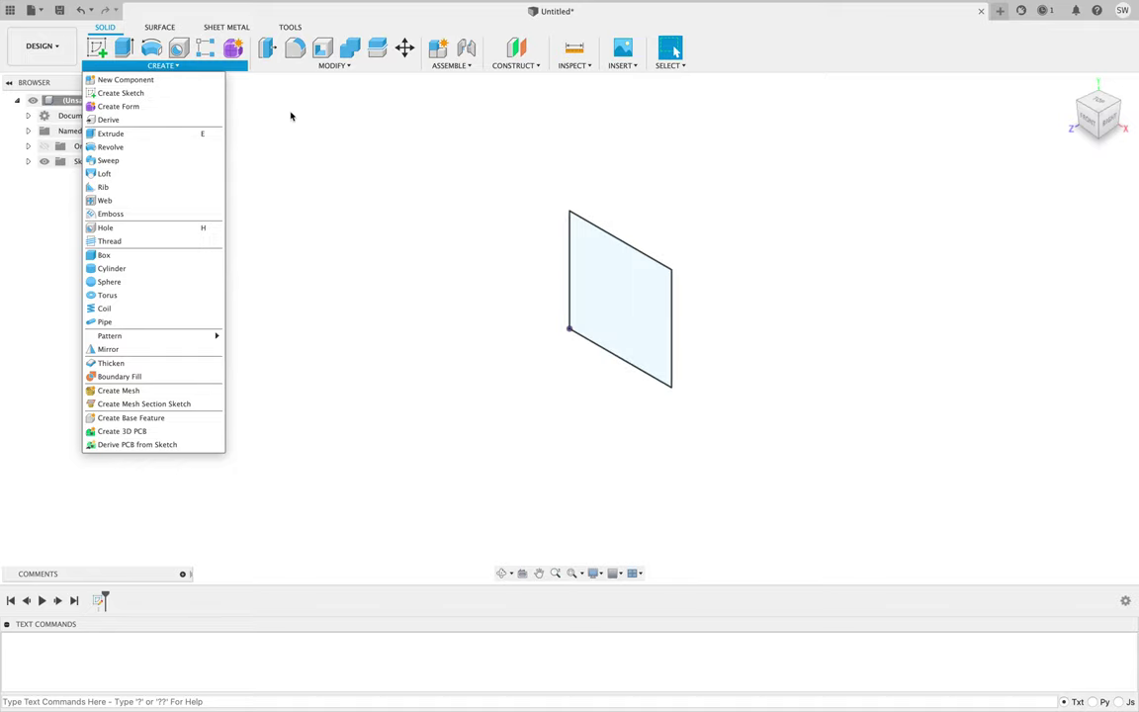
{"action": "key", "text": "e"}
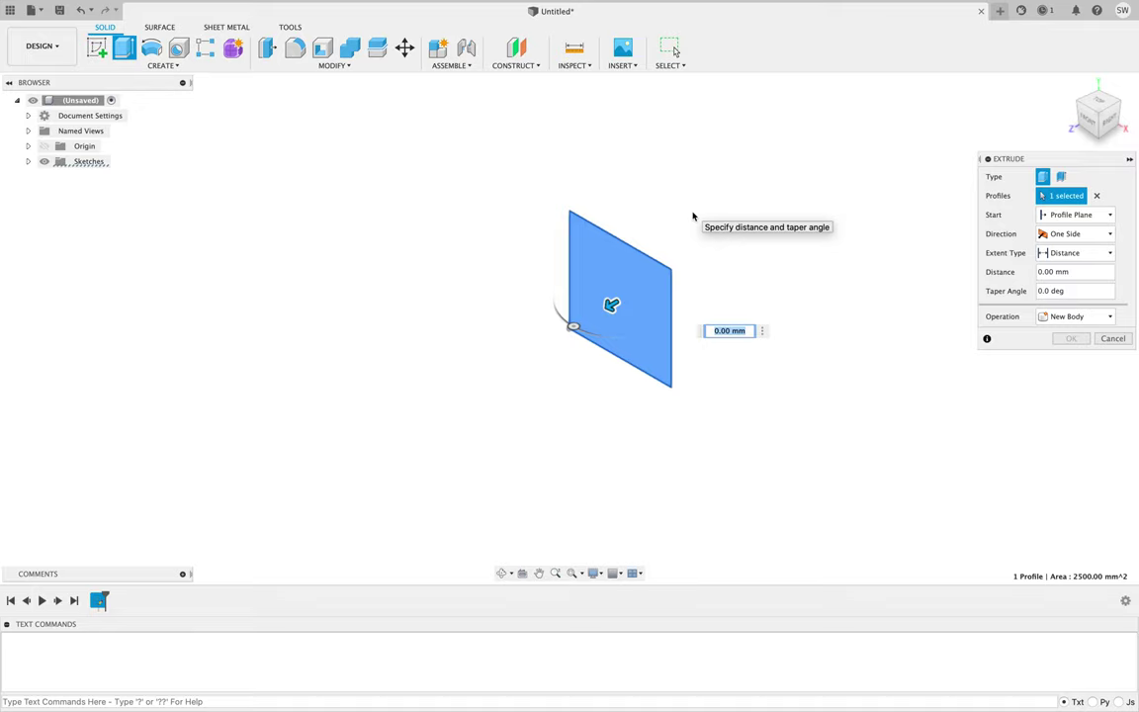
{"action": "type", "text": "30"}
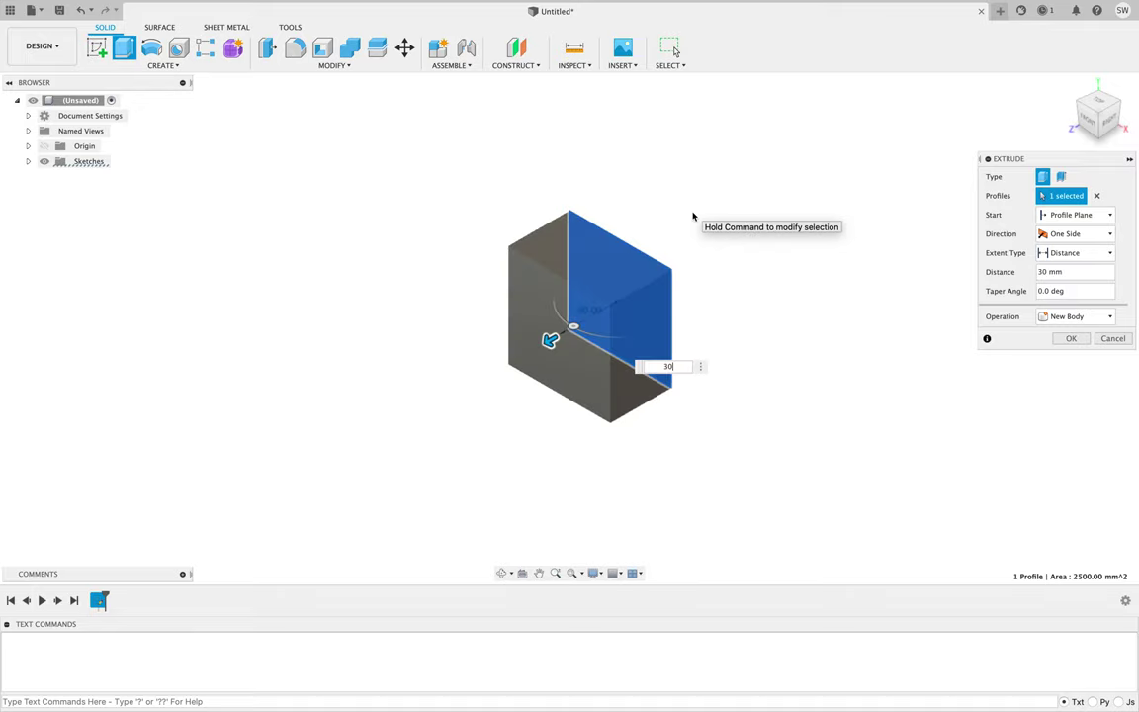
{"action": "key", "text": "Return"}
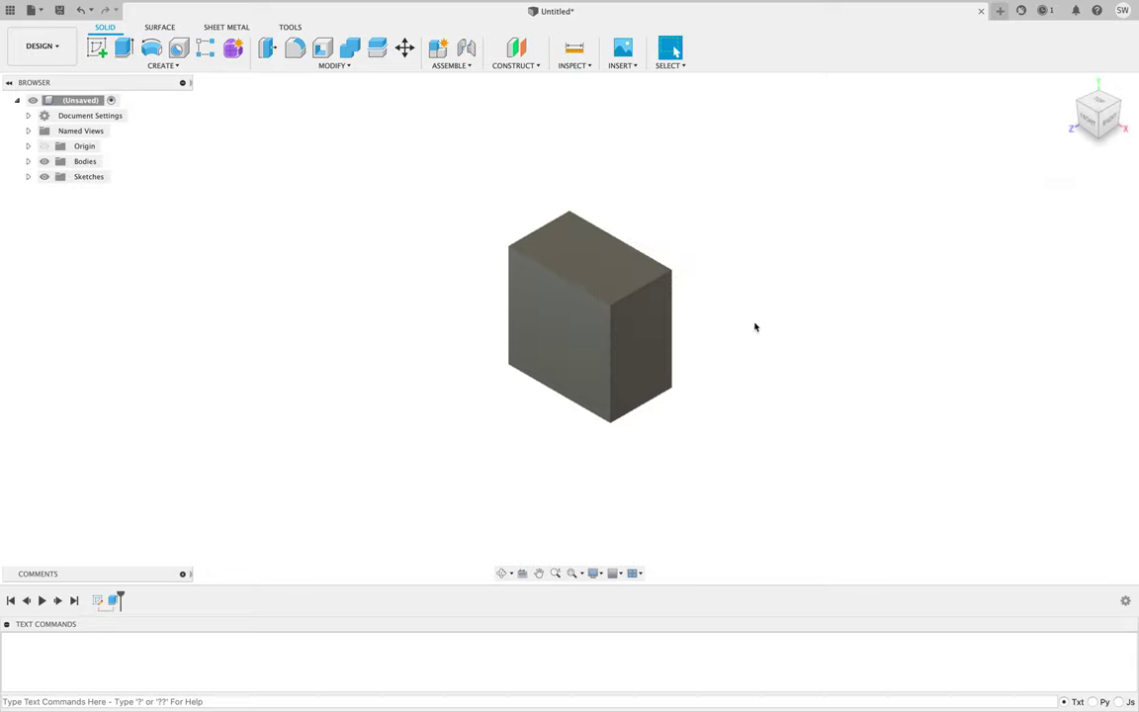
Step: Examine the extruded block from several angles by orbiting and panning around it
{"action": "mouse_move", "coordinate": [753, 325]}
{"action": "middle_mouse_down", "text": "shift"}
{"action": "mouse_move", "coordinate": [684, 228]}
{"action": "mouse_move", "coordinate": [708, 280]}
{"action": "mouse_move", "coordinate": [755, 295]}
{"action": "mouse_move", "coordinate": [747, 335]}
{"action": "mouse_move", "coordinate": [738, 293]}
{"action": "mouse_move", "coordinate": [733, 315]}
{"action": "mouse_move", "coordinate": [754, 314]}
{"action": "middle_mouse_up", "text": "shift"}
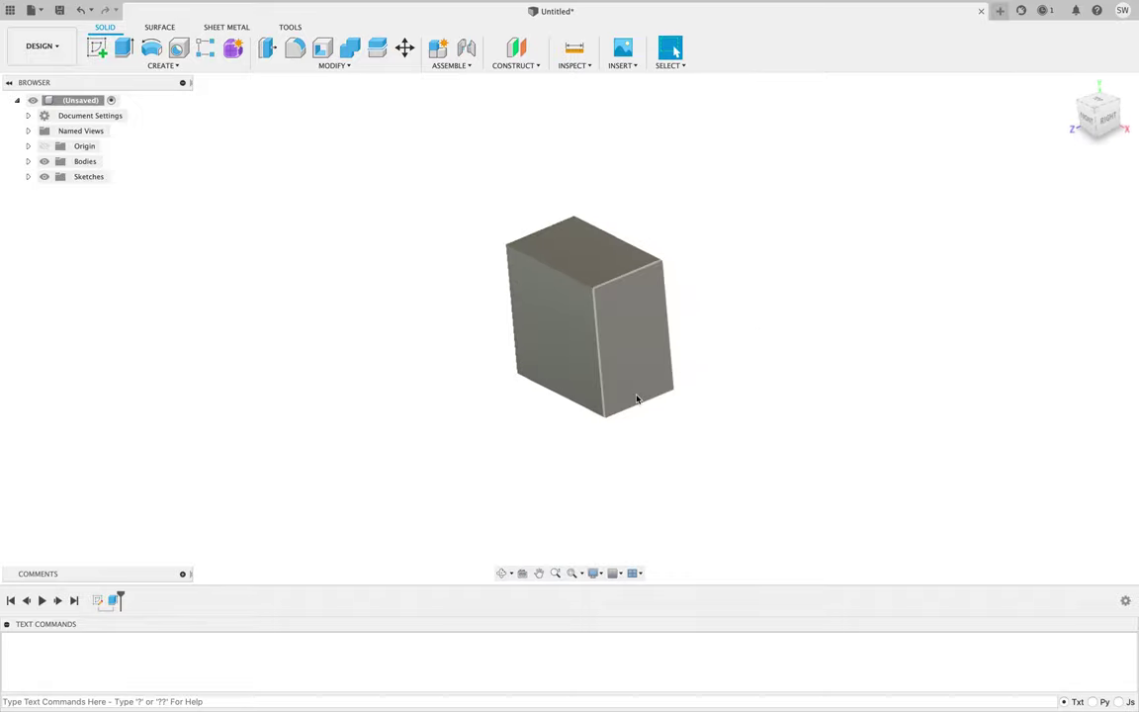
{"action": "middle_click_drag", "start_coordinate": [663, 356], "coordinate": [632, 348], "text": "shift"}
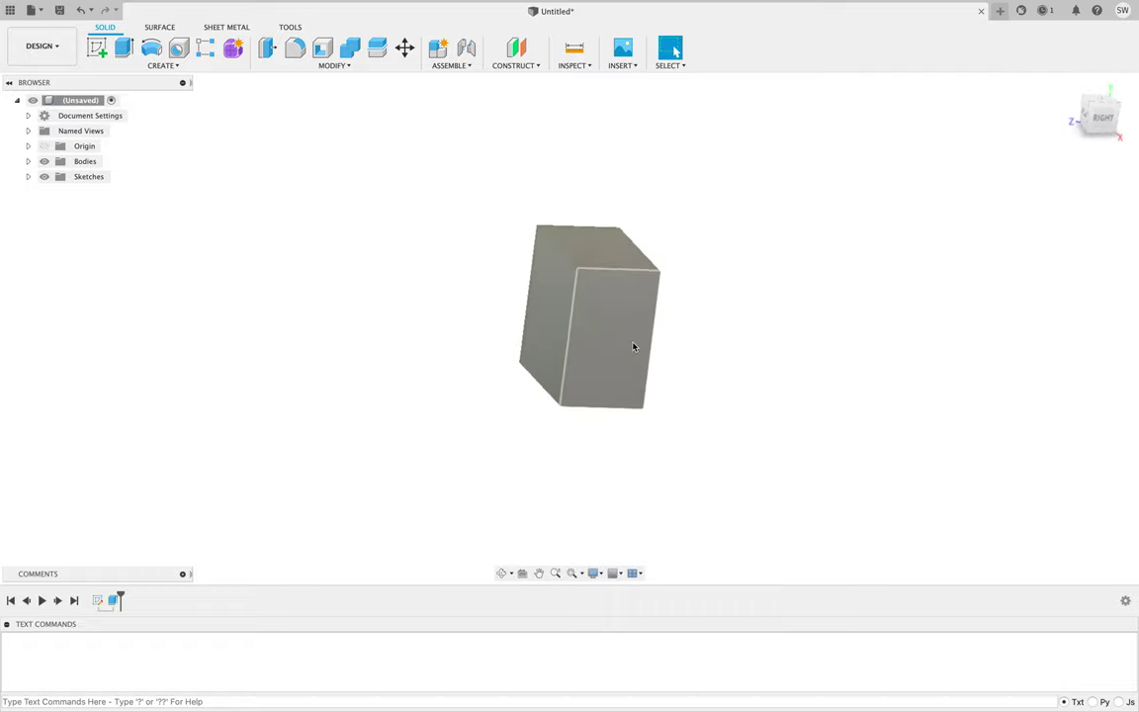
{"action": "left_click", "coordinate": [502, 575]}
{"action": "left_click_drag", "start_coordinate": [560, 468], "coordinate": [598, 402]}
{"action": "key", "text": "Escape"}
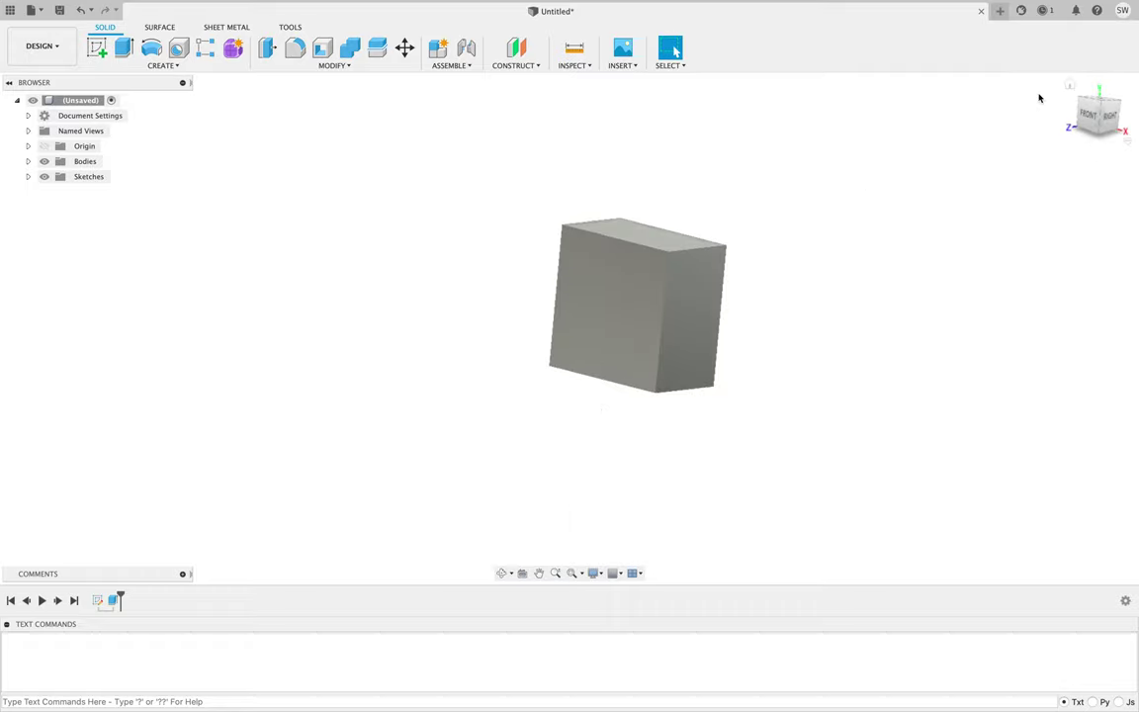
{"action": "left_click_drag", "start_coordinate": [1104, 114], "coordinate": [1074, 129]}
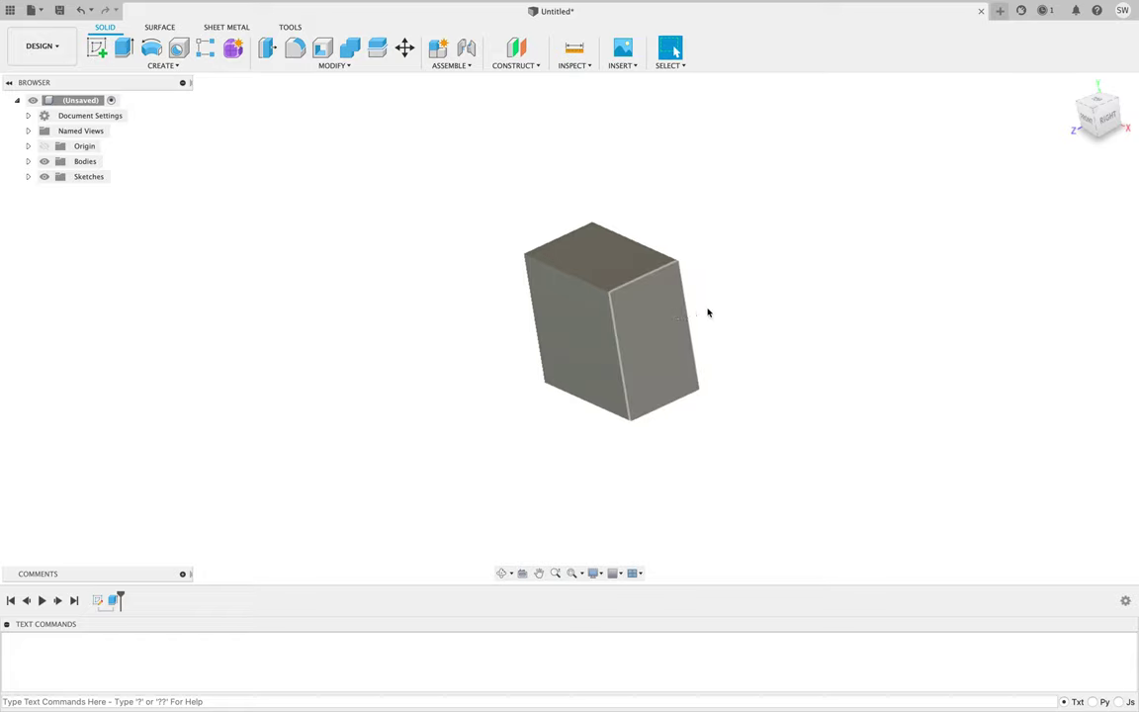
{"action": "middle_click_drag", "start_coordinate": [734, 300], "coordinate": [668, 309]}
{"action": "left_click_drag", "start_coordinate": [668, 310], "coordinate": [723, 312]}
{"action": "key", "text": "Escape"}
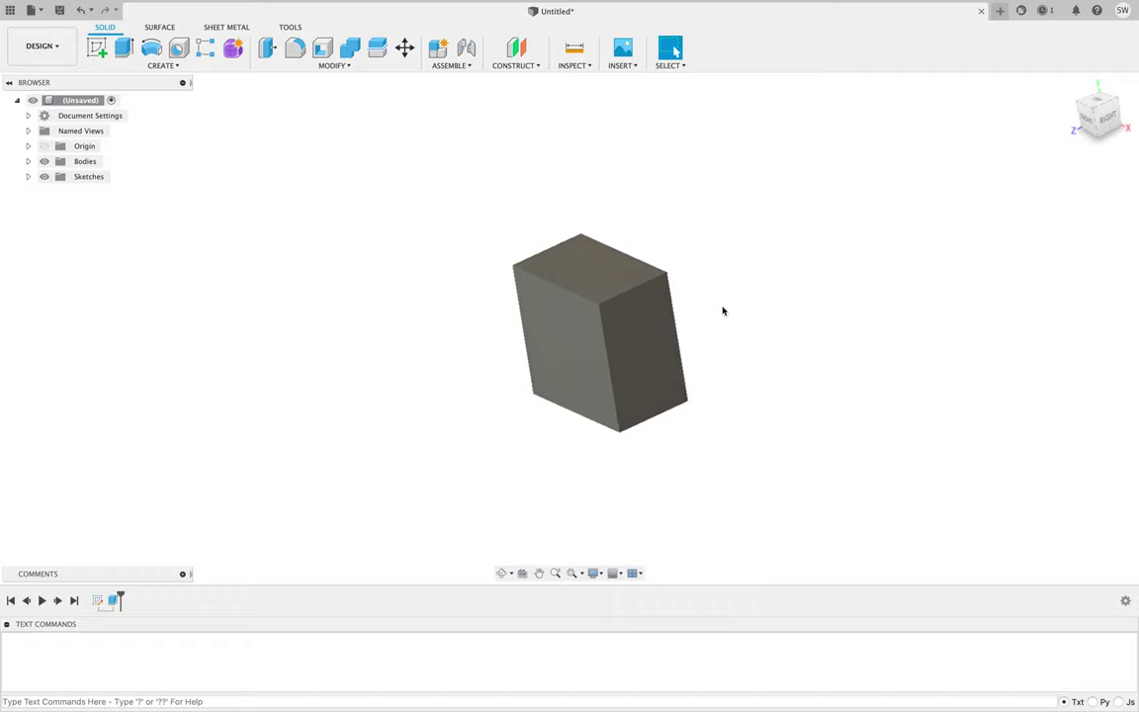
{"action": "mouse_move", "coordinate": [723, 311]}
{"action": "middle_mouse_down", "text": "shift"}
{"action": "mouse_move", "coordinate": [744, 259]}
{"action": "mouse_move", "coordinate": [727, 306]}
{"action": "mouse_move", "coordinate": [752, 300]}
{"action": "mouse_move", "coordinate": [737, 306]}
{"action": "middle_mouse_up", "text": "shift"}
{"action": "key", "text": "Escape"}
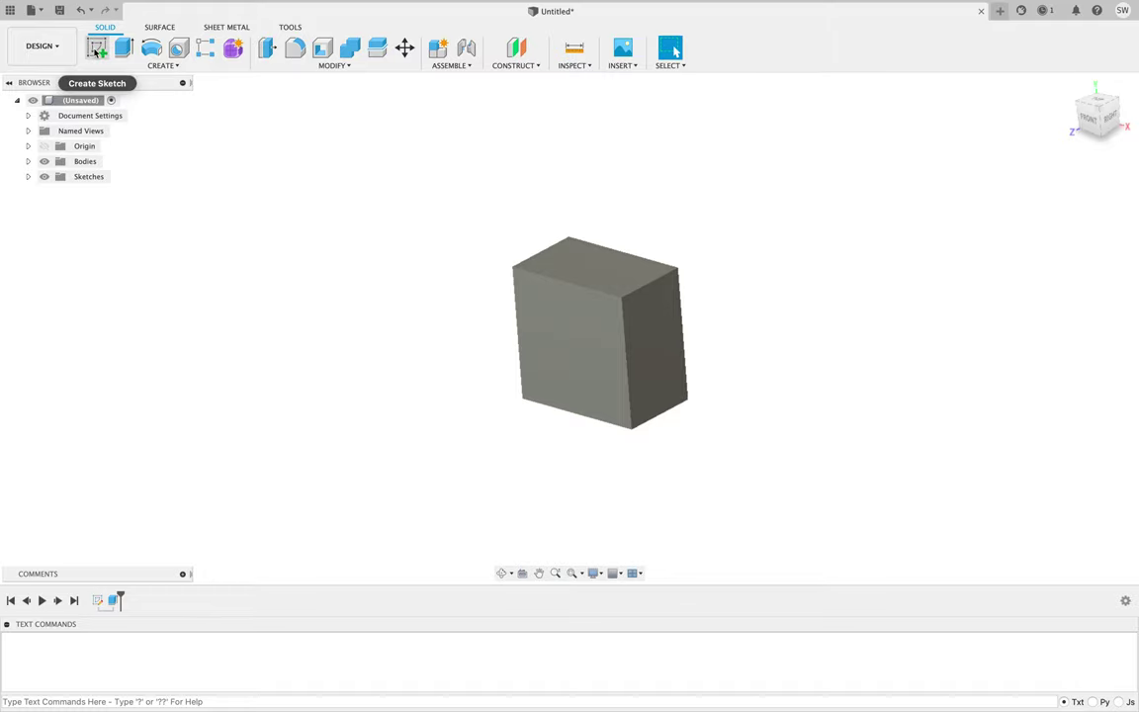
Step: Start a new sketch on the block's square front face
{"action": "left_click", "coordinate": [95, 50]}
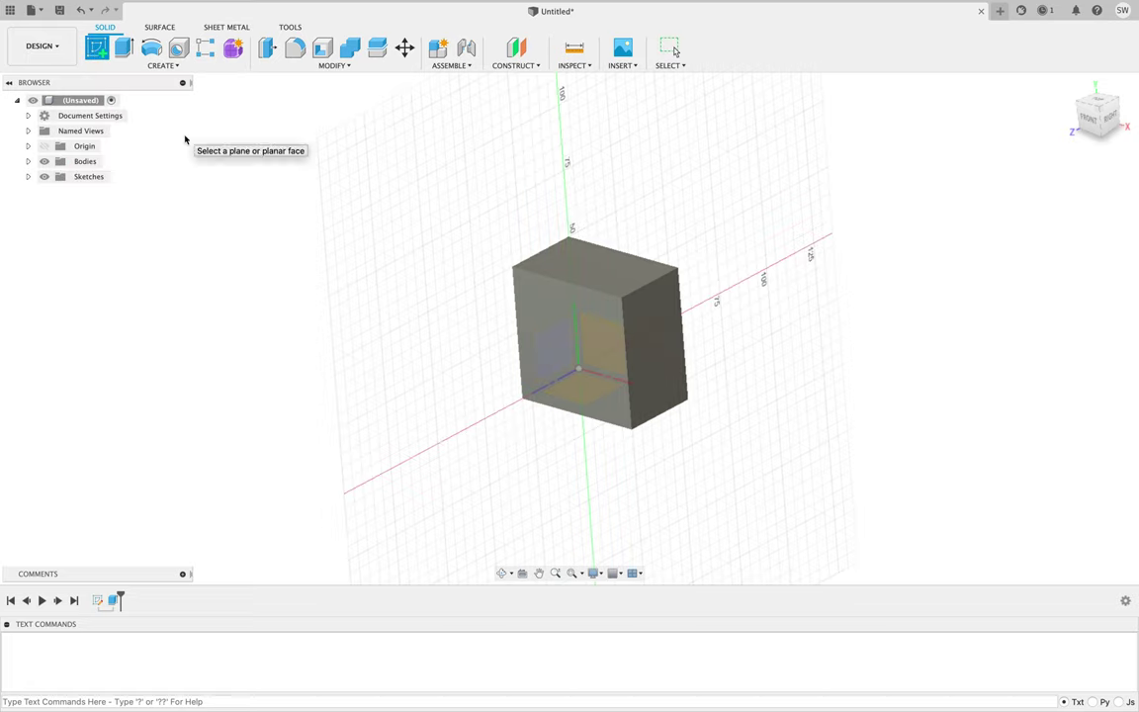
{"action": "left_click", "coordinate": [534, 296]}
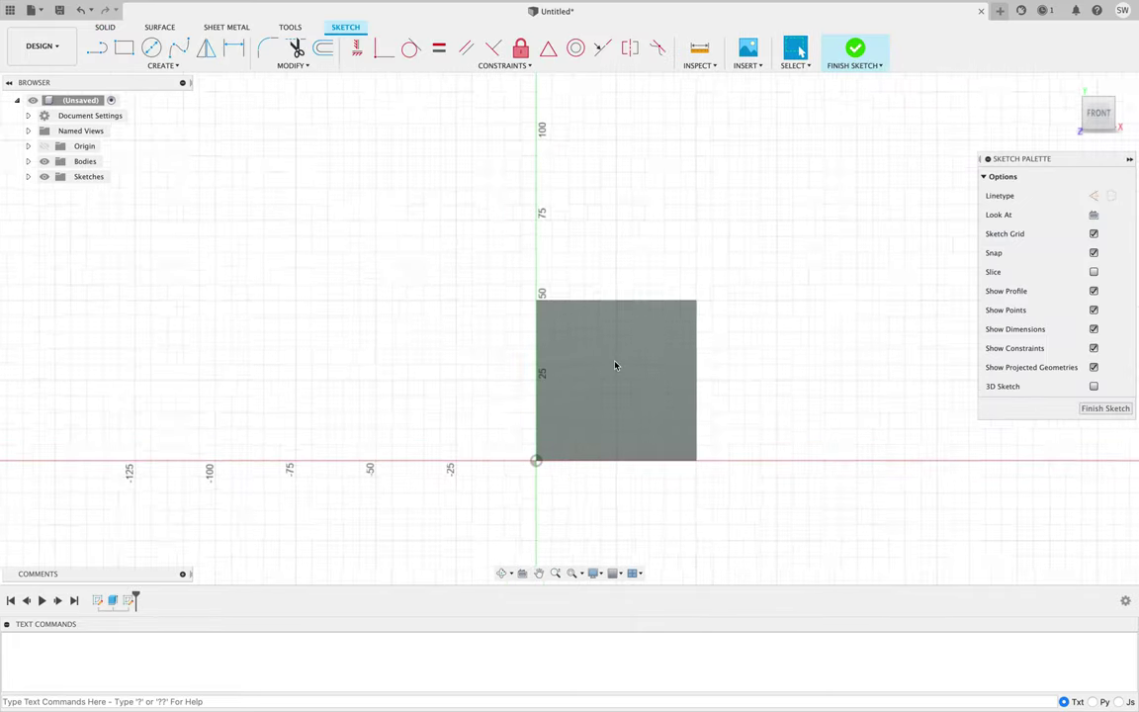
{"action": "scroll", "coordinate": [615, 366], "scroll_direction": "up", "scroll_amount": 3}
{"action": "mouse_move", "coordinate": [615, 364]}
{"action": "middle_mouse_down"}
{"action": "mouse_move", "coordinate": [554, 285]}
{"action": "mouse_move", "coordinate": [486, 335]}
{"action": "middle_mouse_up"}
{"action": "scroll", "coordinate": [554, 312], "scroll_direction": "up", "scroll_amount": 1}
{"action": "scroll", "coordinate": [511, 322], "scroll_direction": "up", "scroll_amount": 1}
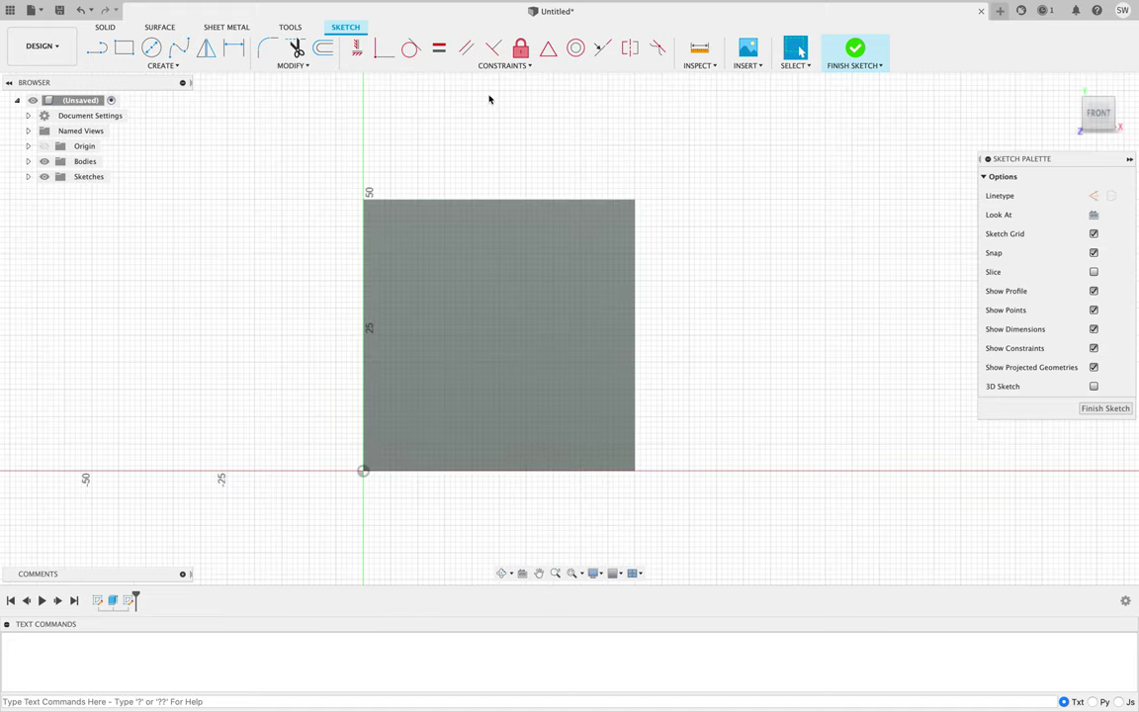
Step: Draw a 10 mm center diameter circle near the face's upper-left corner, centred about 13 mm across and 39 mm up from the origin
{"action": "left_click", "coordinate": [164, 66]}
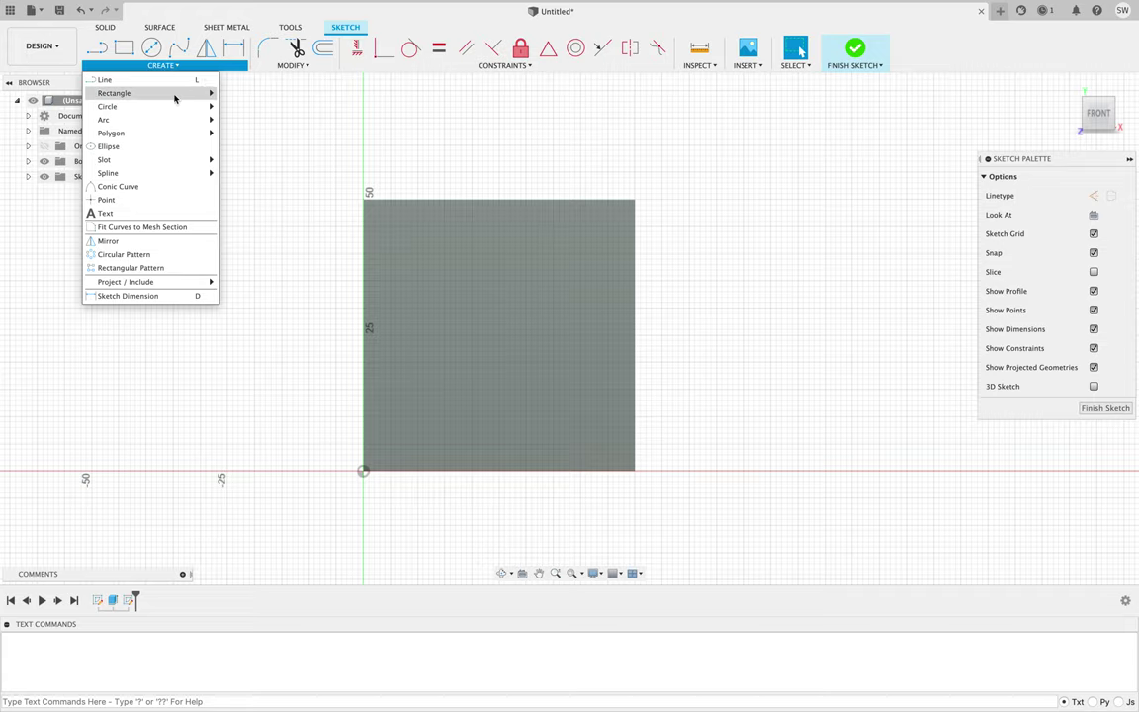
{"action": "mouse_move", "coordinate": [177, 109]}
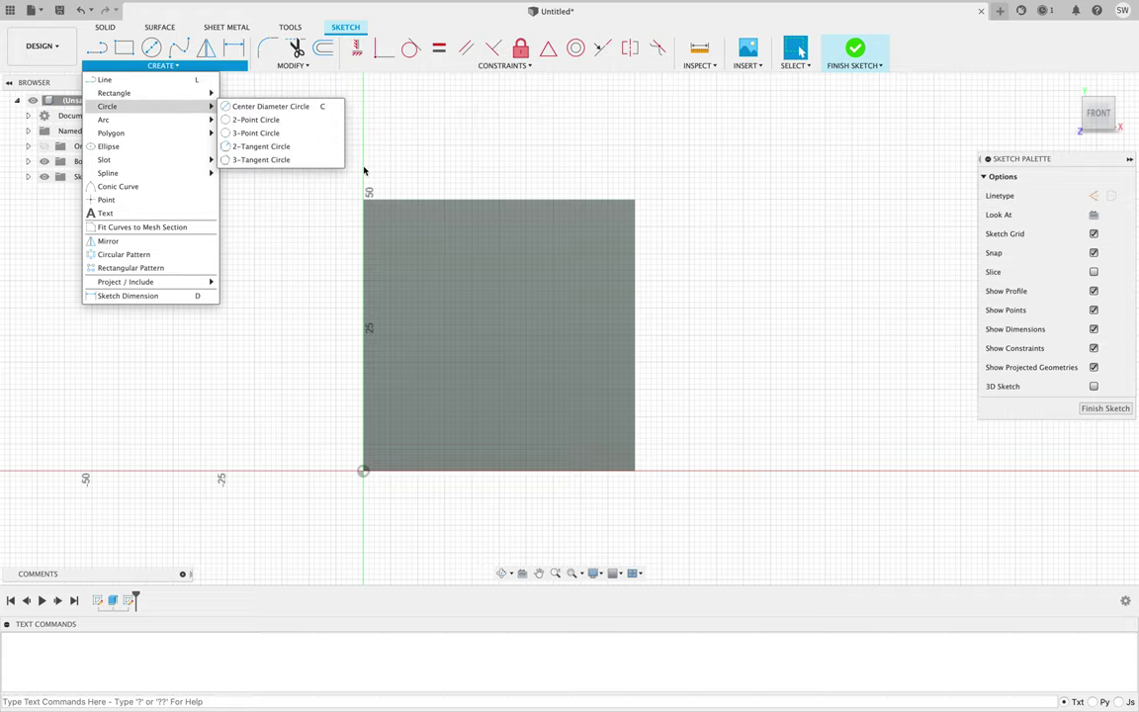
{"action": "left_click", "coordinate": [259, 106]}
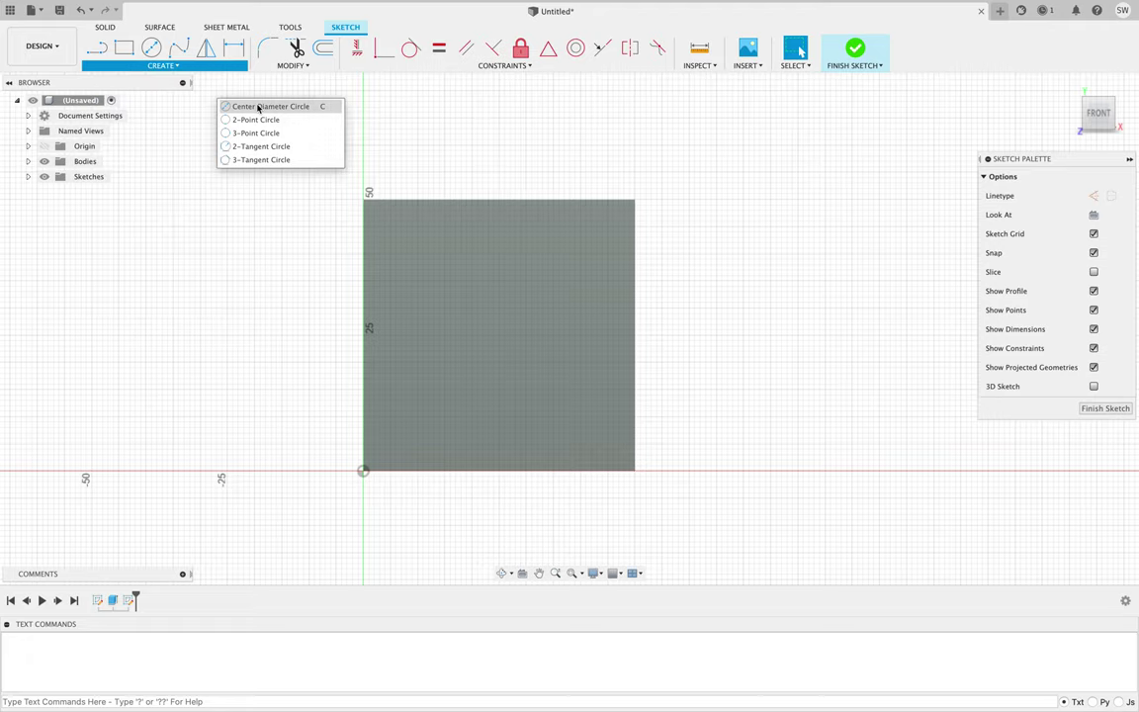
{"action": "left_click", "coordinate": [433, 258]}
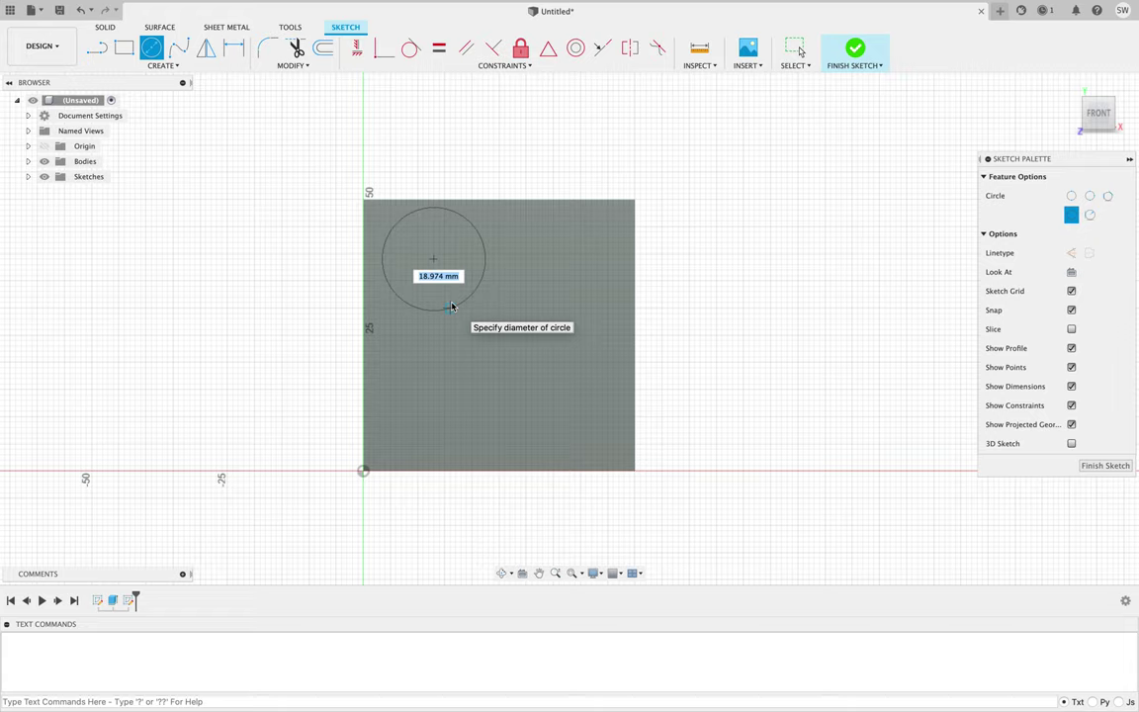
{"action": "type", "text": "10"}
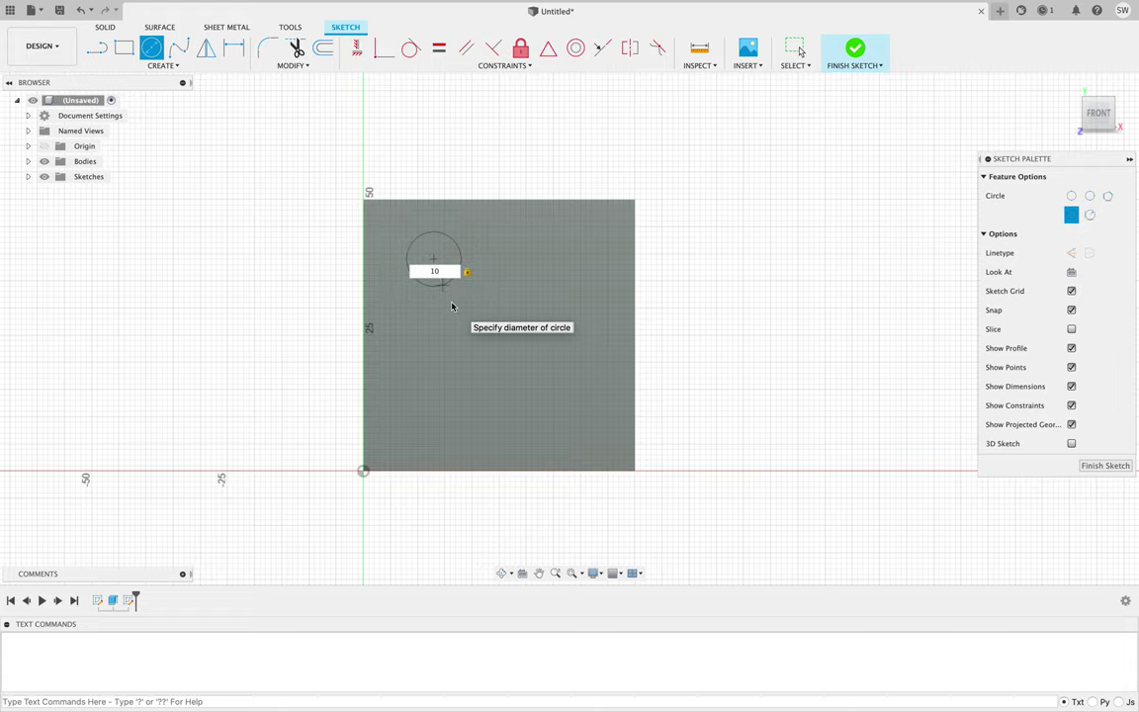
{"action": "key", "text": "Return"}
{"action": "key", "text": "Escape"}
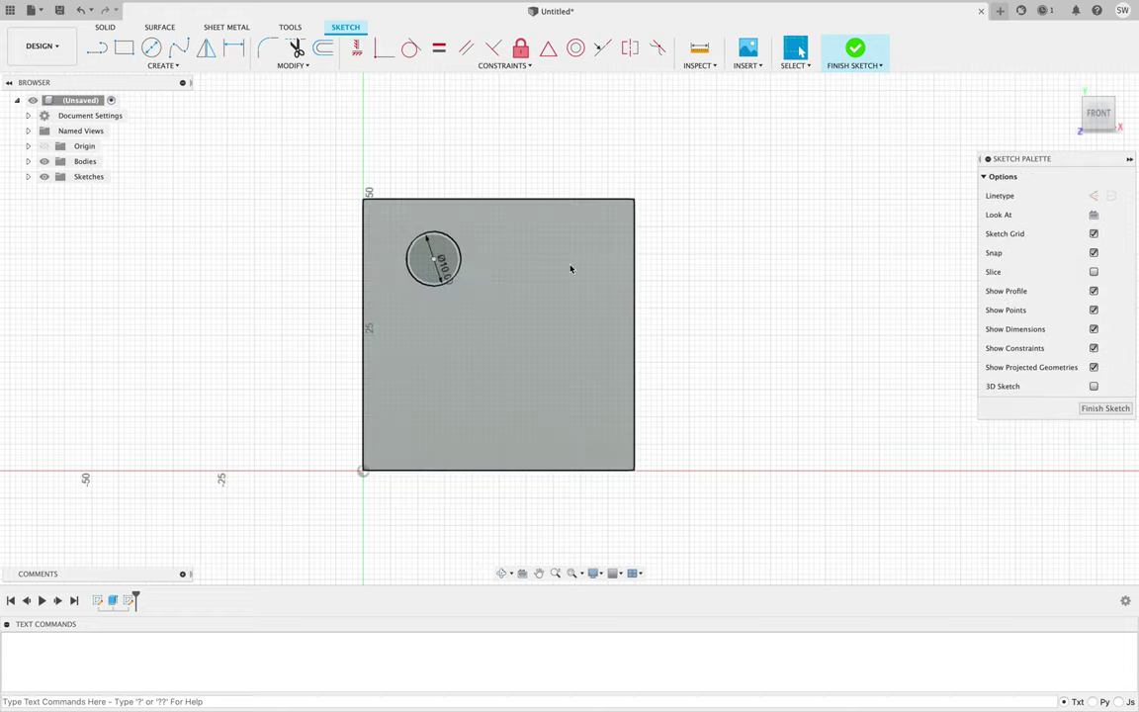
Step: Draw a second 10 mm circle near the face's upper-right corner, with its center level with the first circle's center
{"action": "key", "text": "c"}
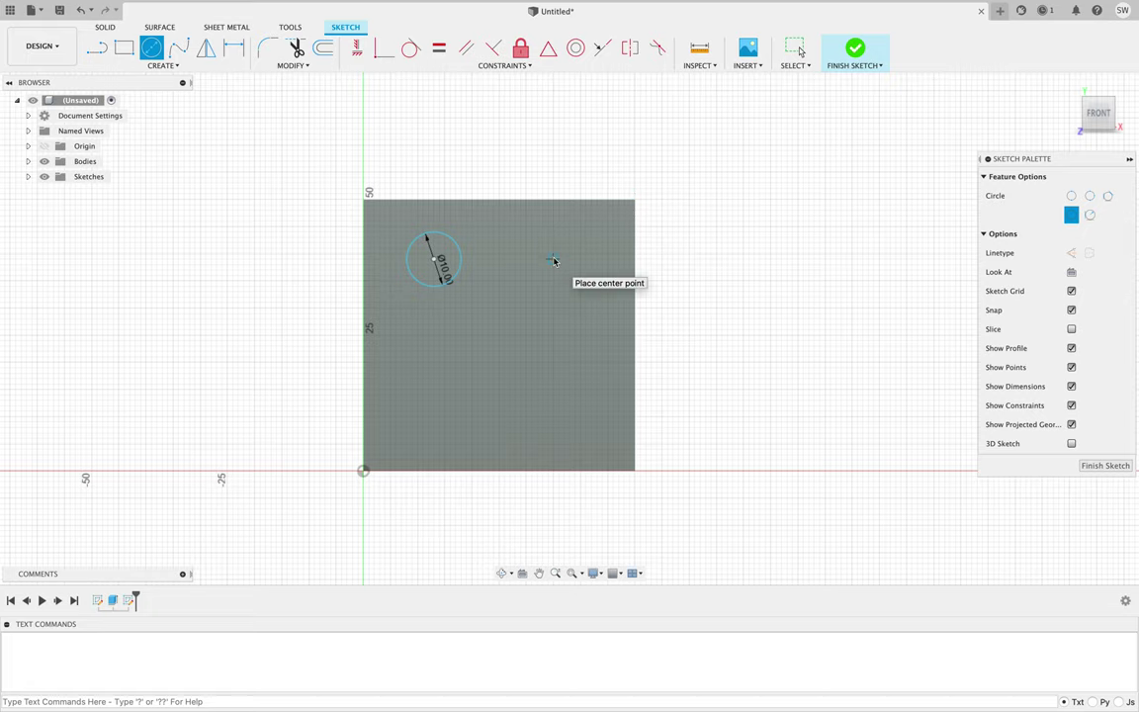
{"action": "left_click", "coordinate": [555, 260]}
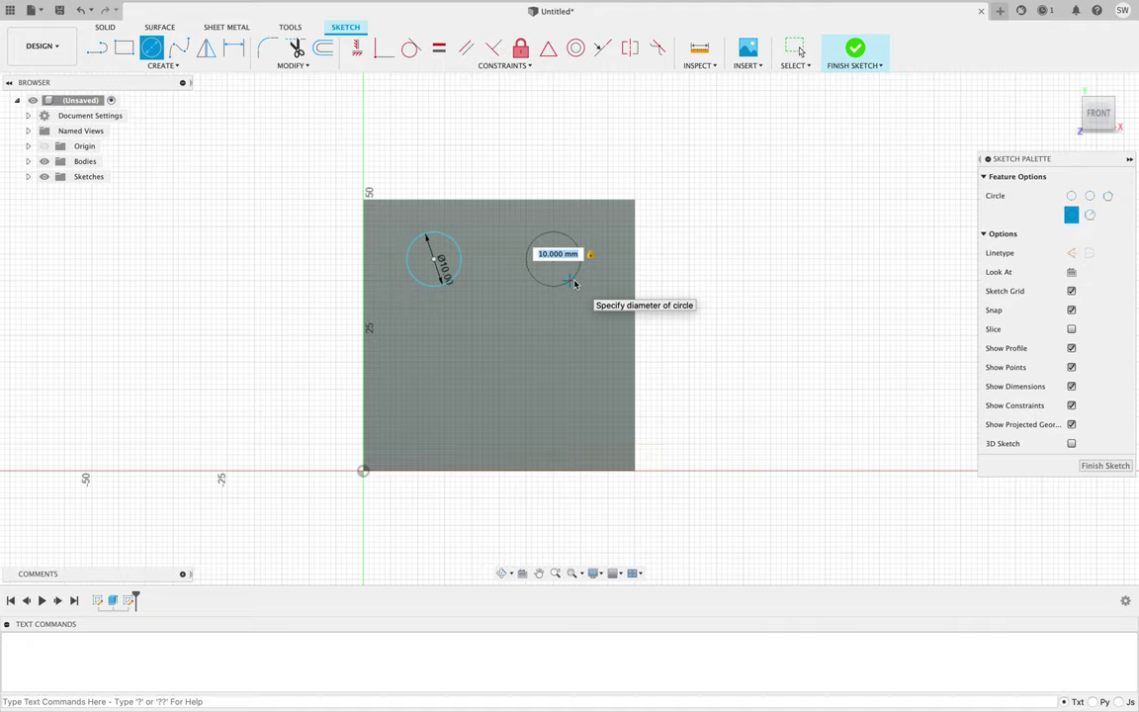
{"action": "key", "text": "Return"}
{"action": "key", "text": "Escape"}
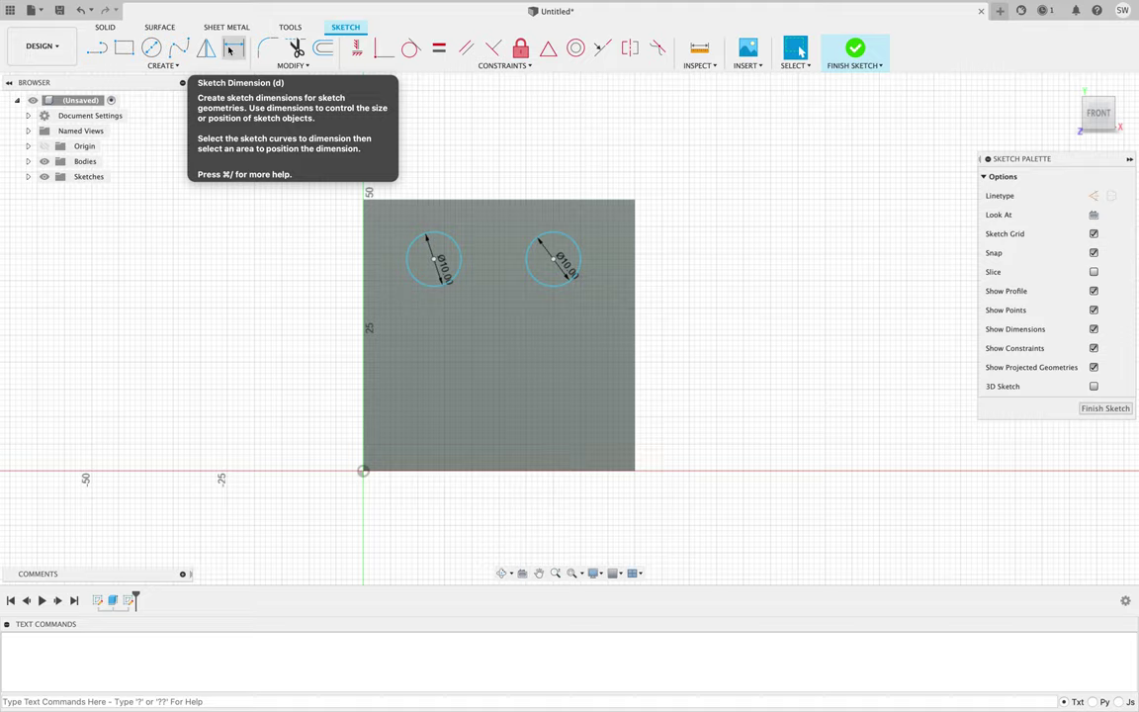
Step: Dimension the center of the face's left circle 12 mm below the block's upper edge
{"action": "key", "text": "d"}
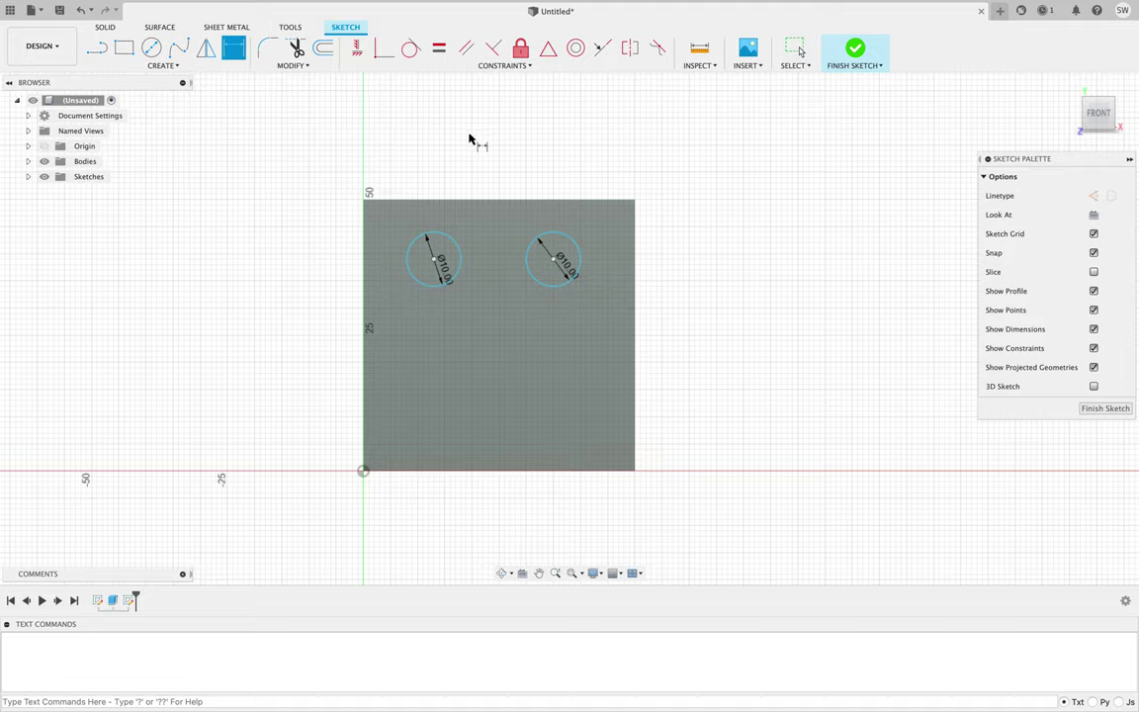
{"action": "scroll", "coordinate": [427, 249], "scroll_direction": "up", "scroll_amount": 4}
{"action": "scroll", "coordinate": [421, 217], "scroll_direction": "up", "scroll_amount": 3}
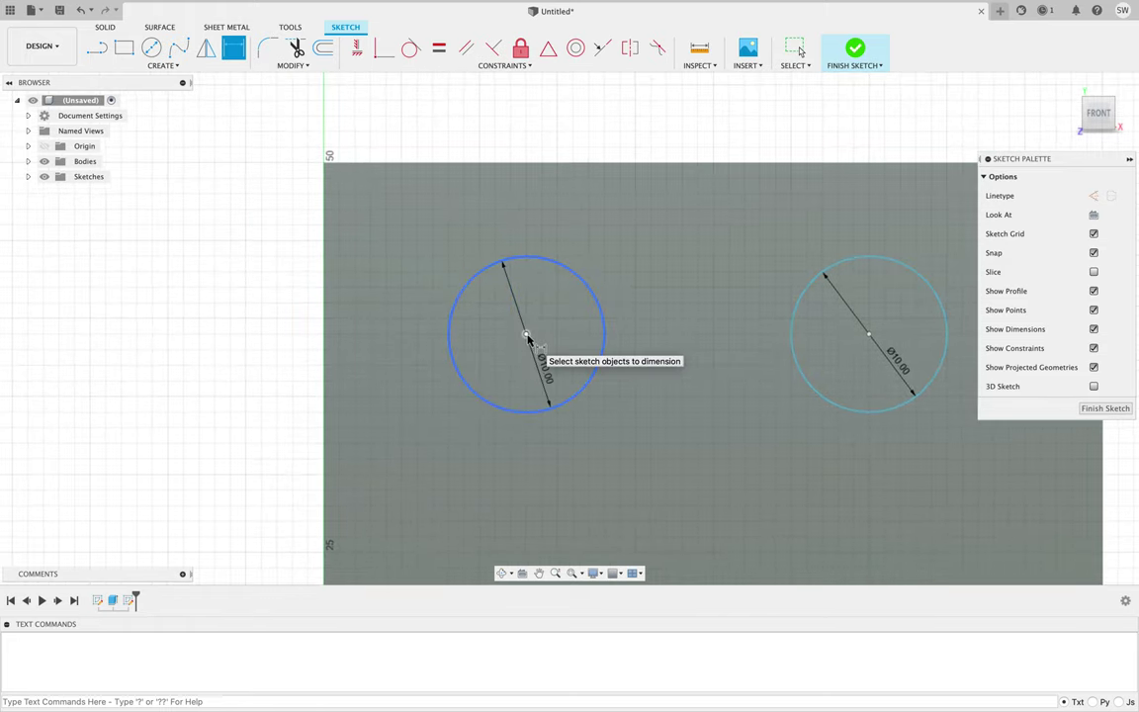
{"action": "left_click", "coordinate": [525, 335]}
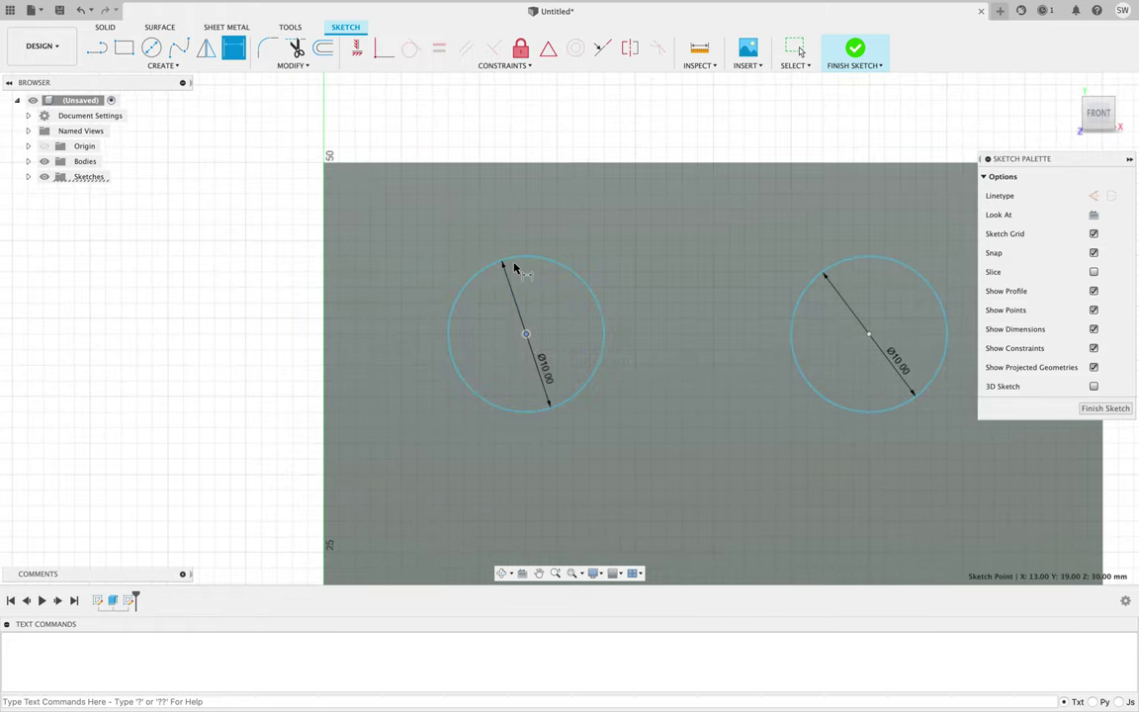
{"action": "left_click", "coordinate": [531, 164]}
{"action": "left_click", "coordinate": [387, 259]}
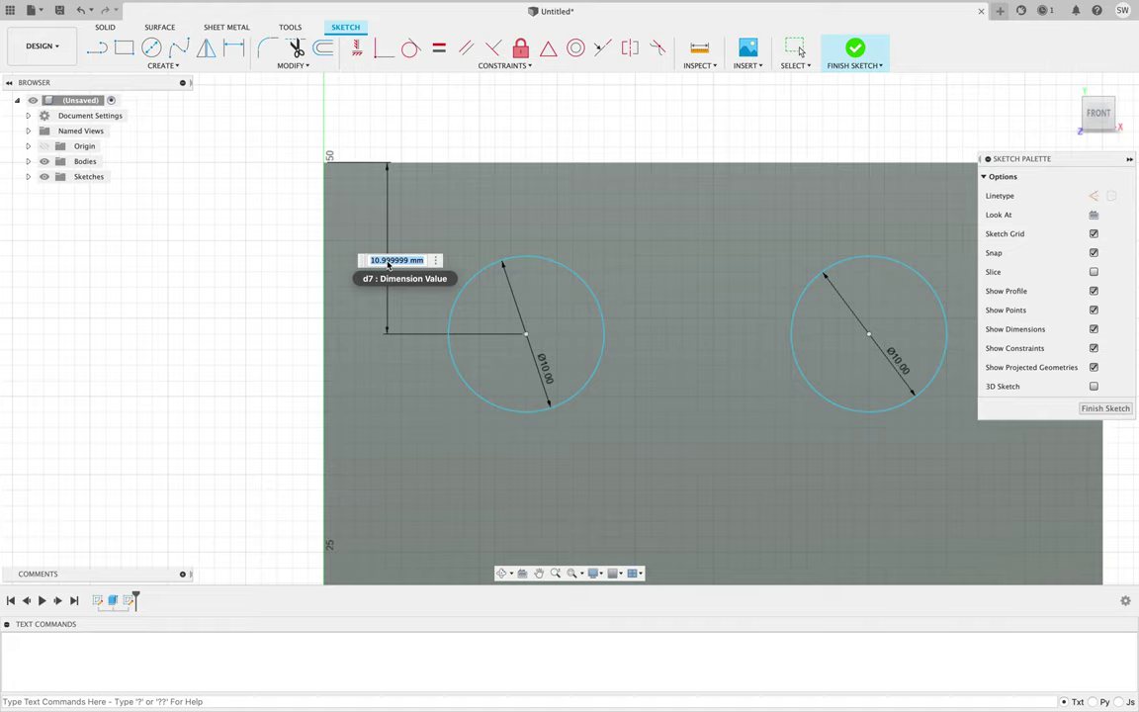
{"action": "type", "text": "12"}
{"action": "key", "text": "Return"}
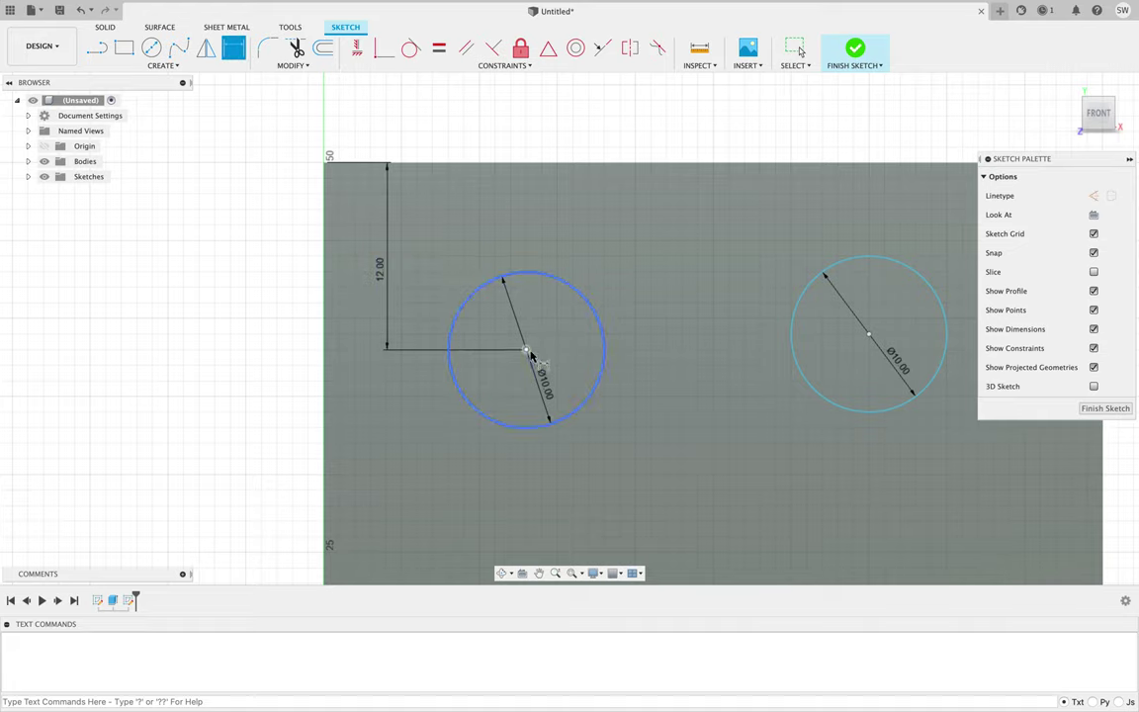
Step: Dimension the left circle's center 13 mm from the block's left edge
{"action": "left_click", "coordinate": [325, 353]}
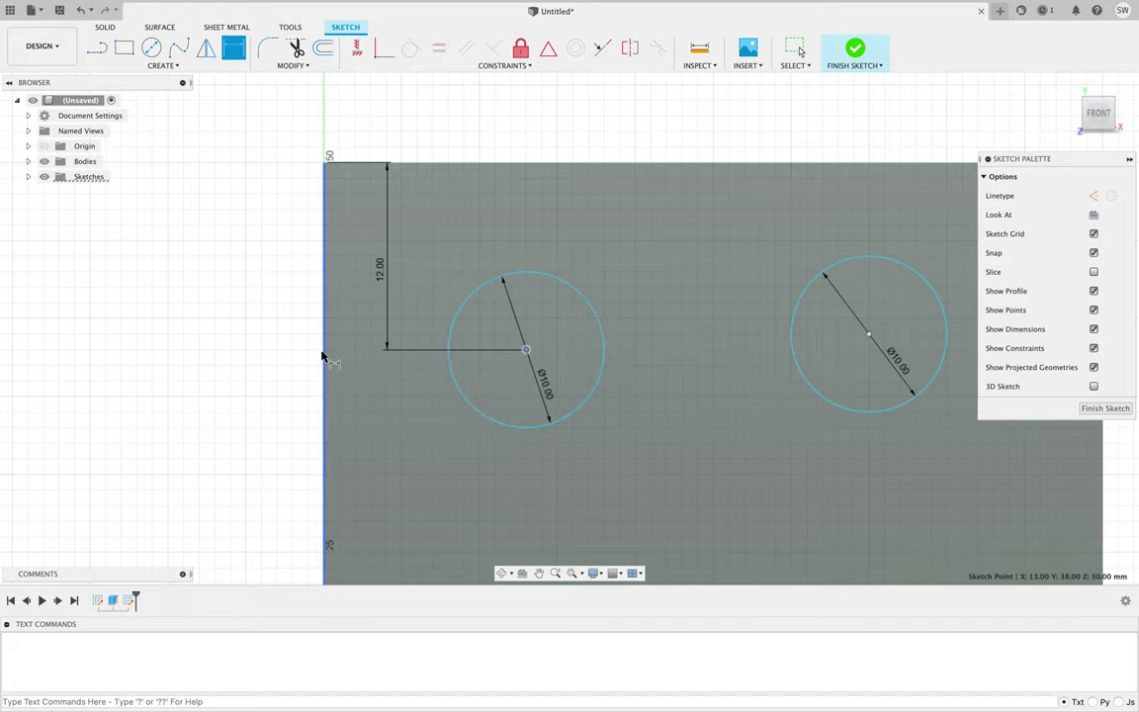
{"action": "left_click", "coordinate": [387, 409]}
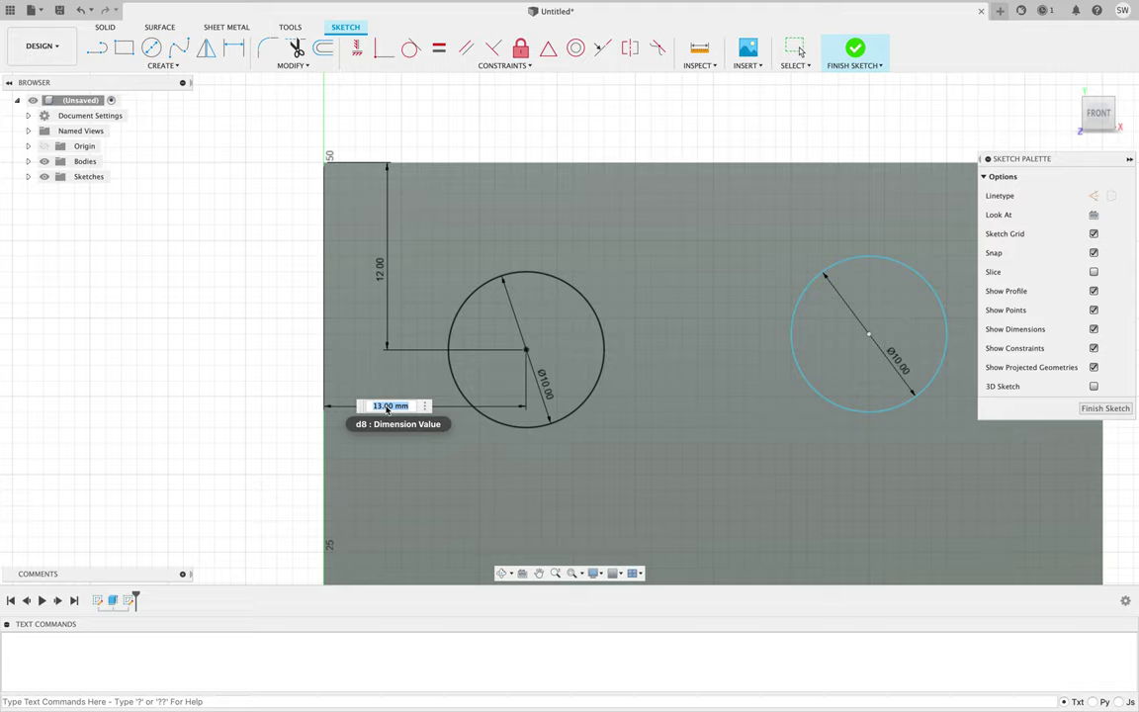
{"action": "type", "text": "13"}
{"action": "key", "text": "Return"}
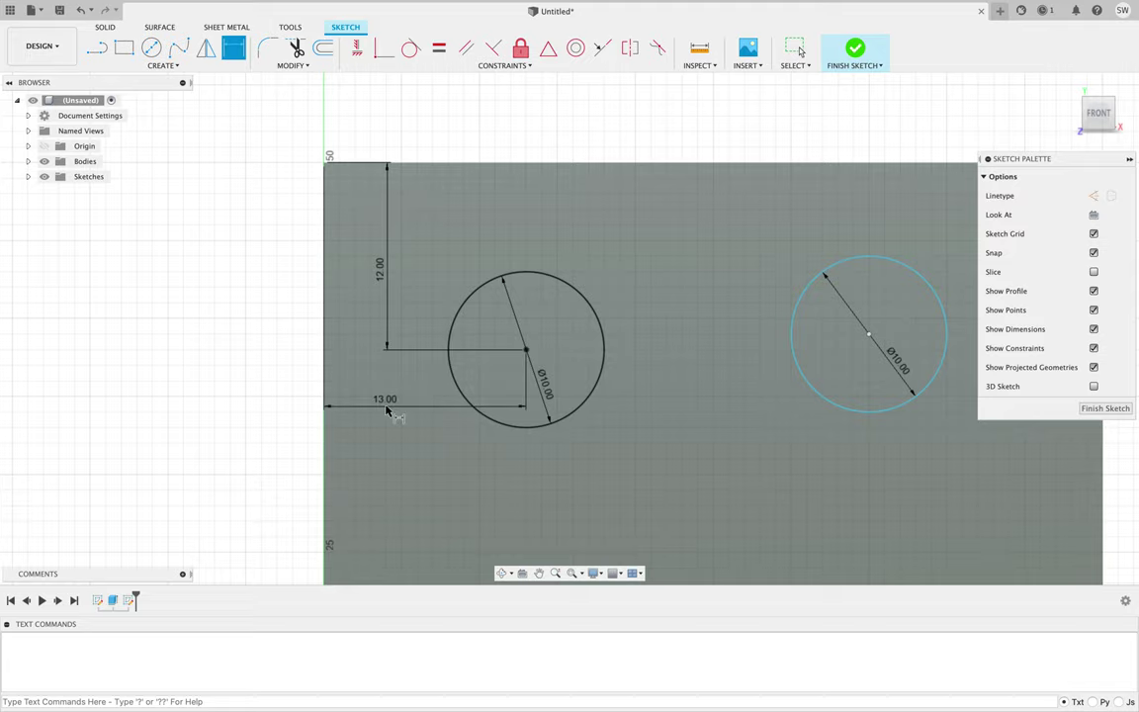
Step: Dimension the right circle's center 12 mm below the block's upper edge
{"action": "middle_click_drag", "start_coordinate": [610, 369], "coordinate": [419, 333]}
{"action": "key", "text": "d"}
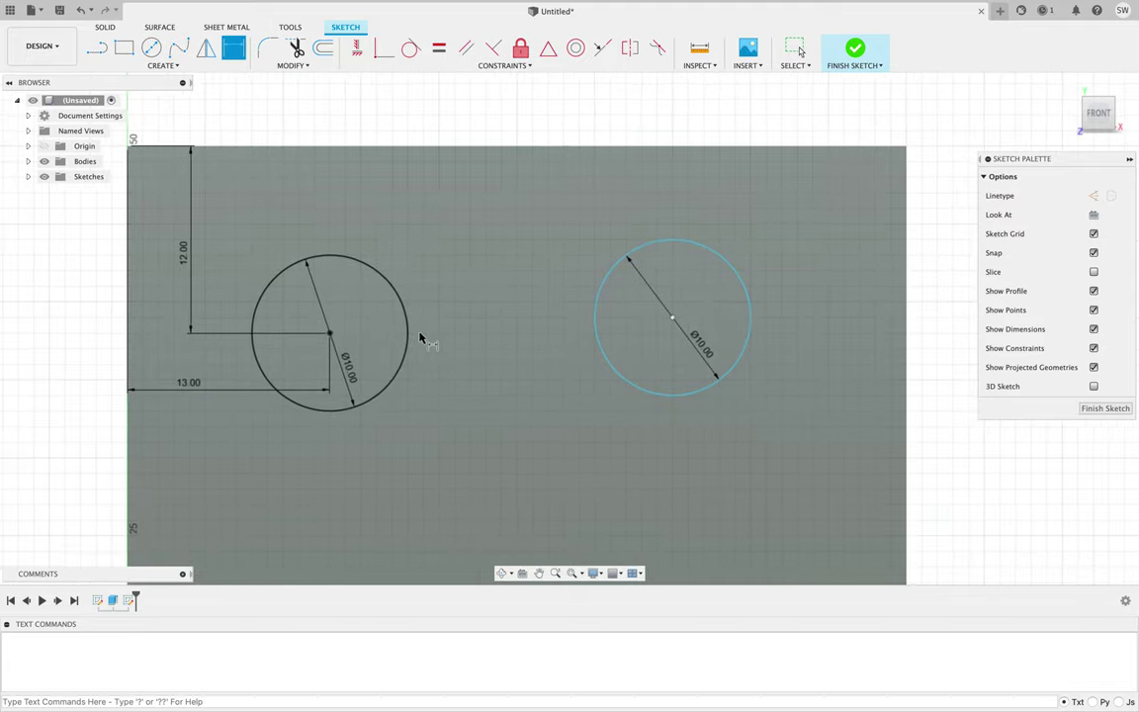
{"action": "left_click", "coordinate": [674, 320]}
{"action": "left_click", "coordinate": [667, 149]}
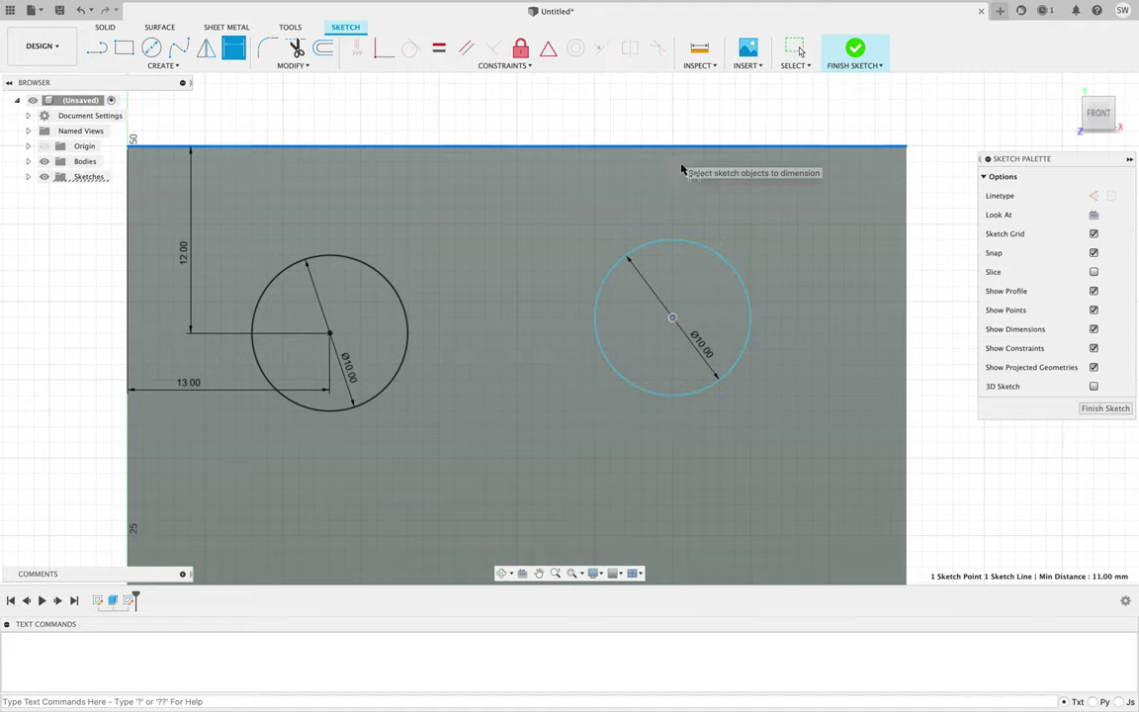
{"action": "left_click", "coordinate": [819, 227]}
{"action": "type", "text": "12"}
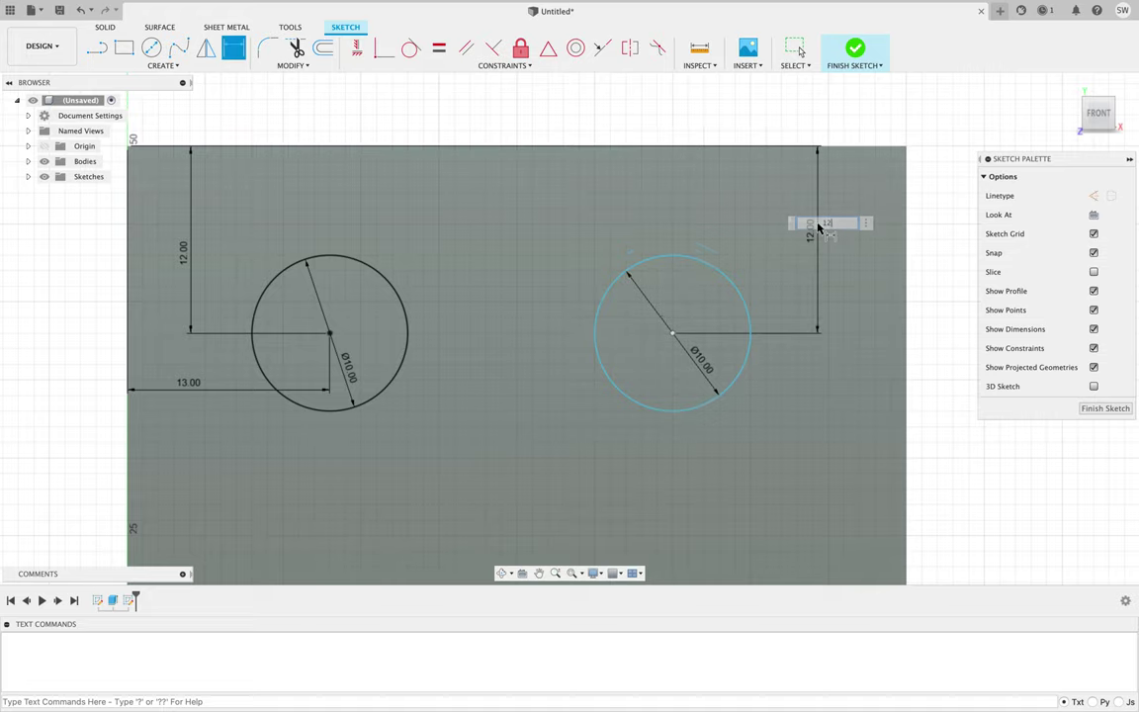
{"action": "key", "text": "Return"}
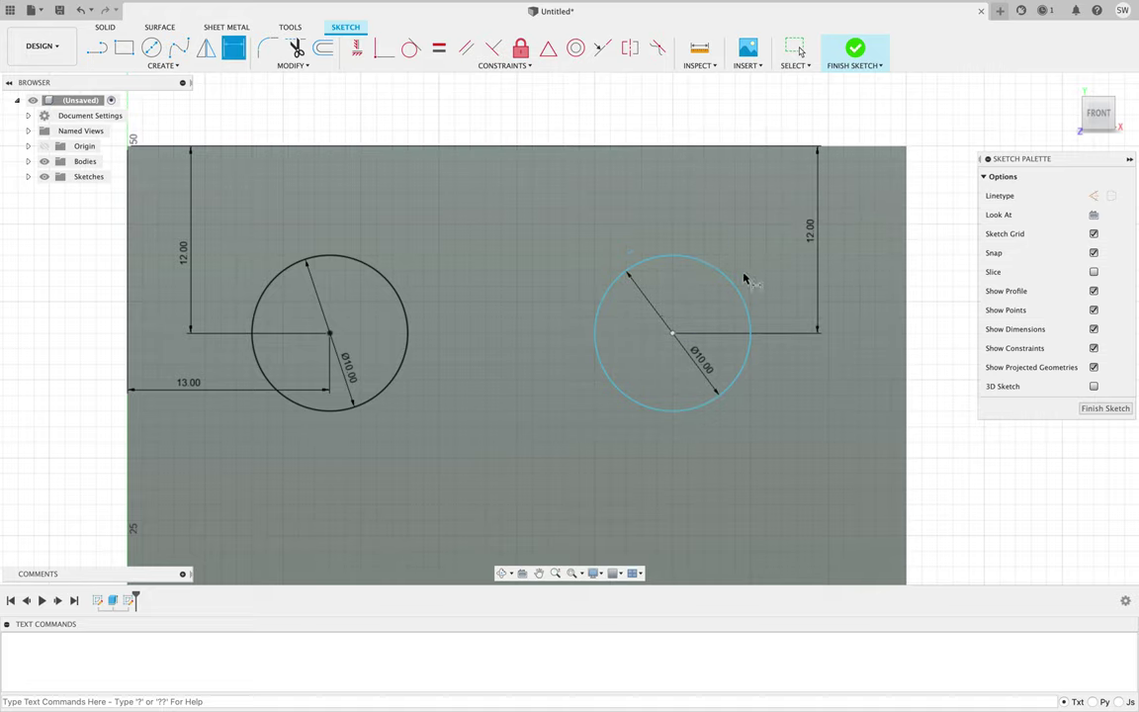
Step: Dimension the right circle's center 13 mm from the block's right edge and finish the sketch
{"action": "left_click", "coordinate": [674, 334]}
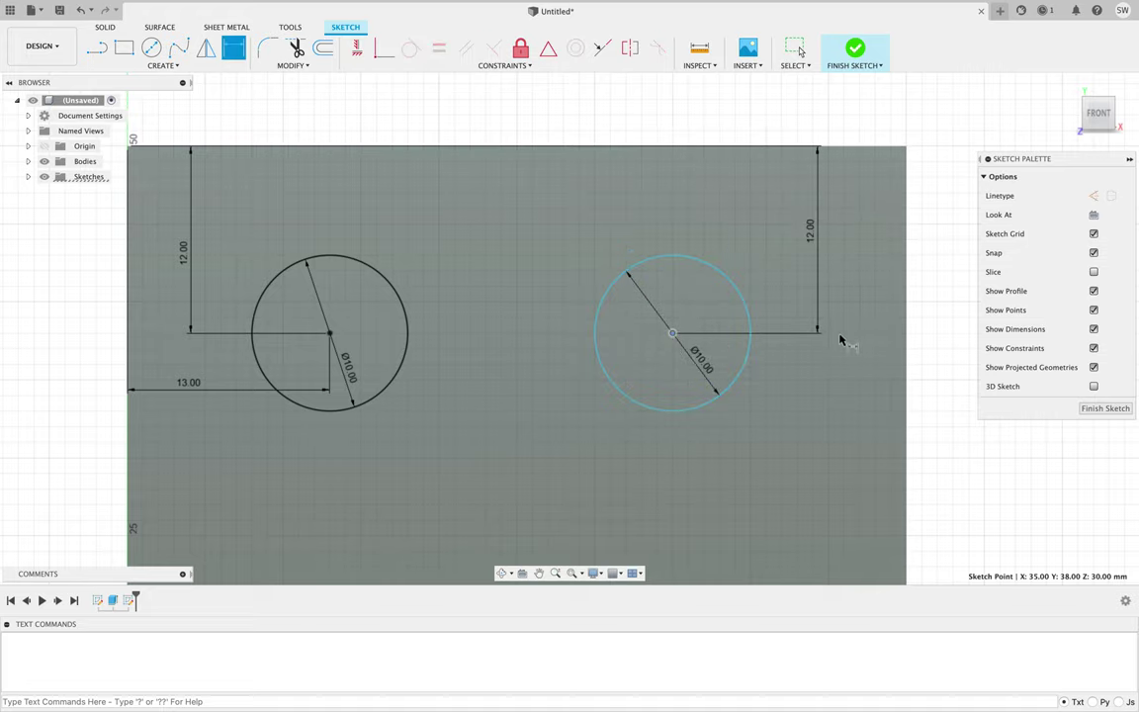
{"action": "left_click", "coordinate": [906, 341]}
{"action": "left_click", "coordinate": [802, 423]}
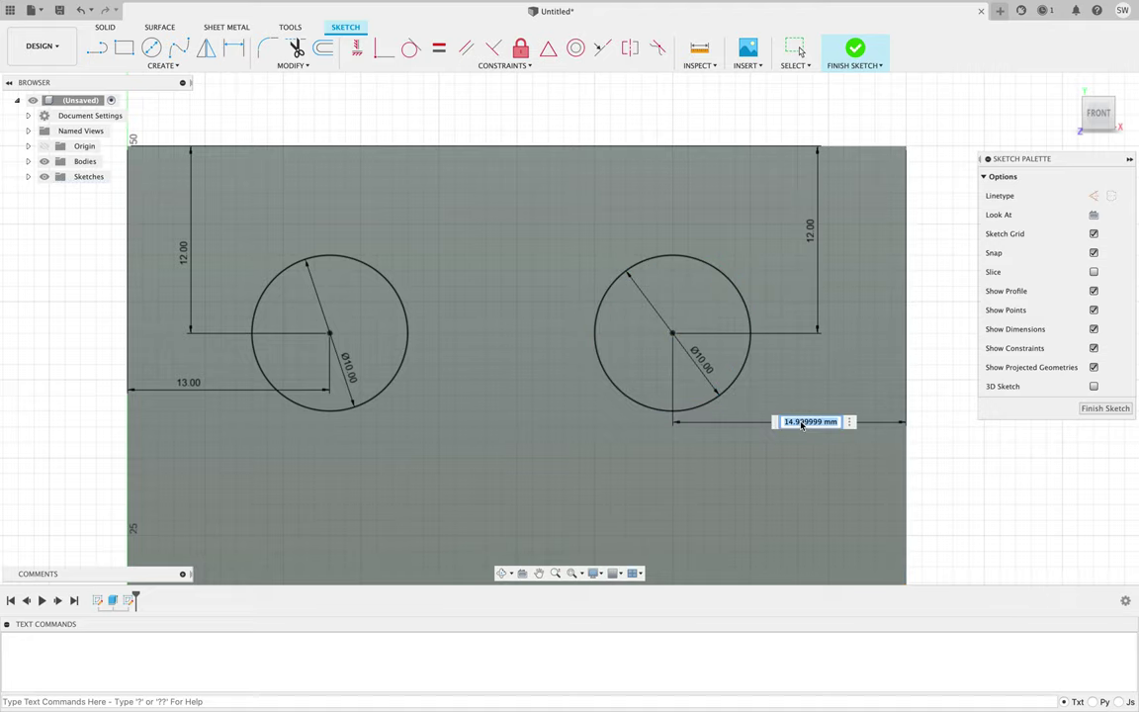
{"action": "type", "text": "13"}
{"action": "key", "text": "Return"}
{"action": "scroll", "coordinate": [568, 326], "scroll_direction": "down", "scroll_amount": 2}
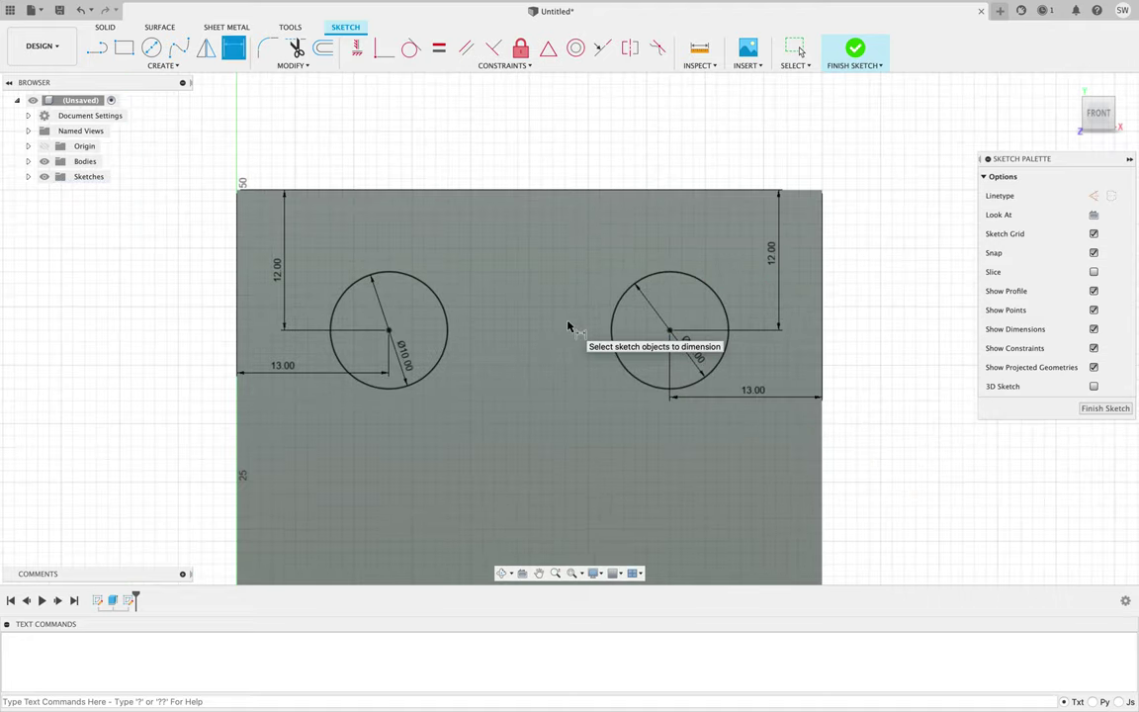
{"action": "scroll", "coordinate": [569, 326], "scroll_direction": "down", "scroll_amount": 2}
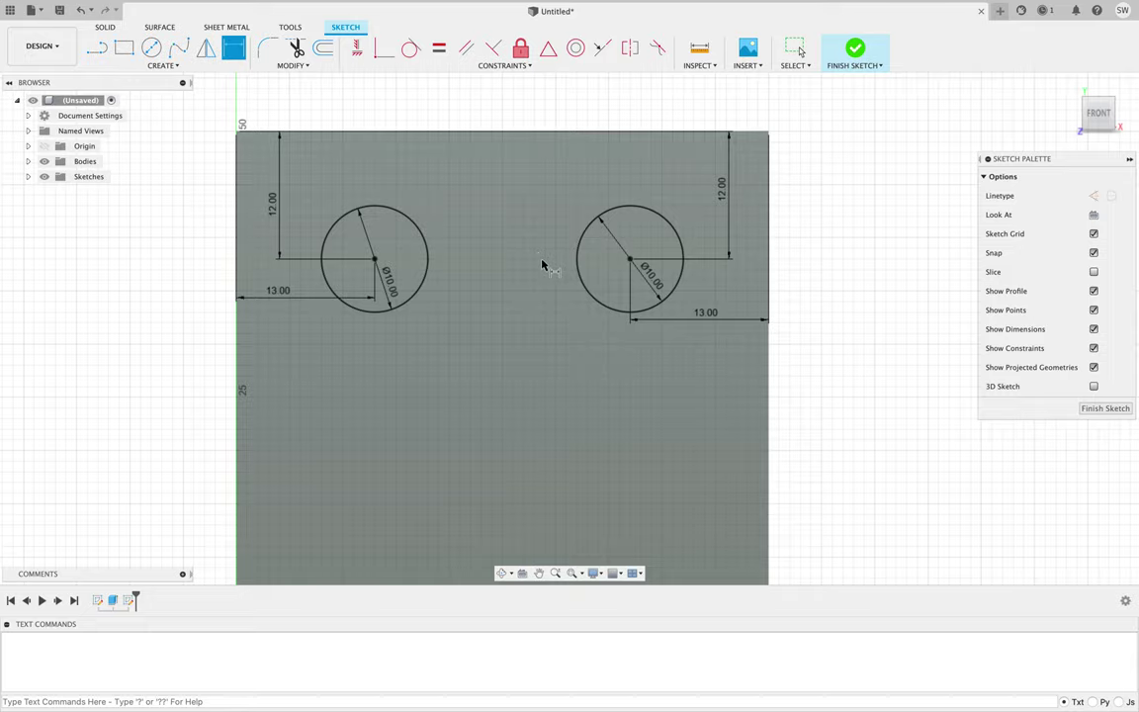
{"action": "left_click", "coordinate": [855, 49]}
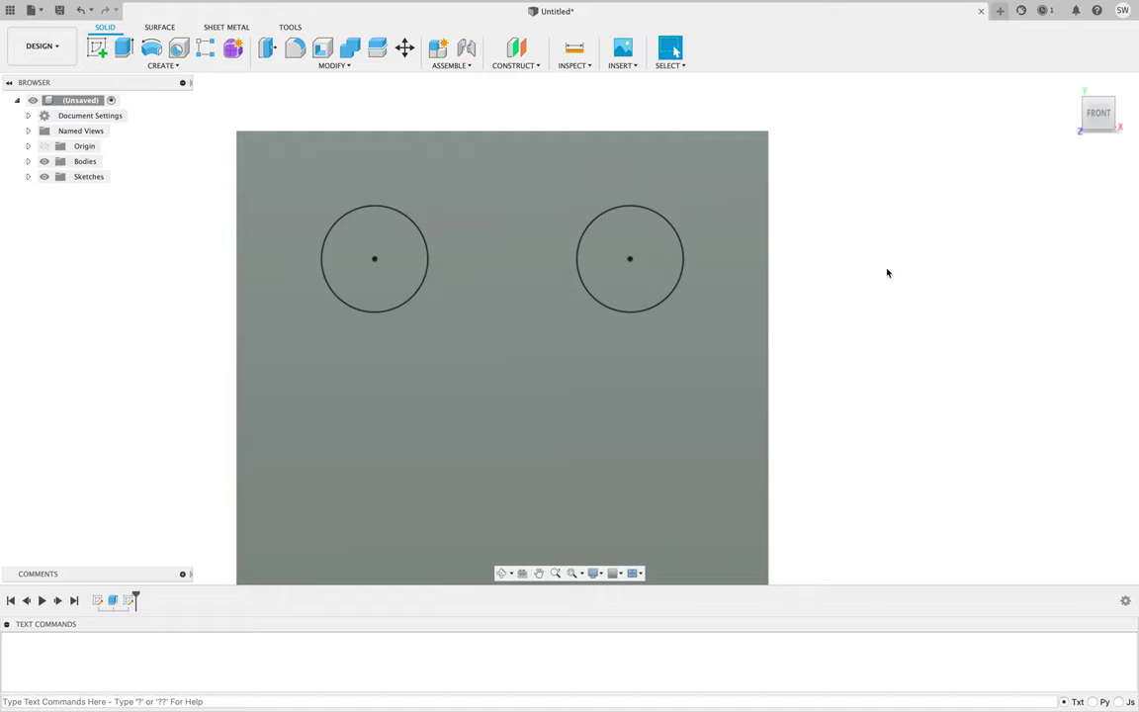
Step: Extrude both circle profiles backward through the full depth of the block to cut two through holes
{"action": "left_click", "coordinate": [127, 50]}
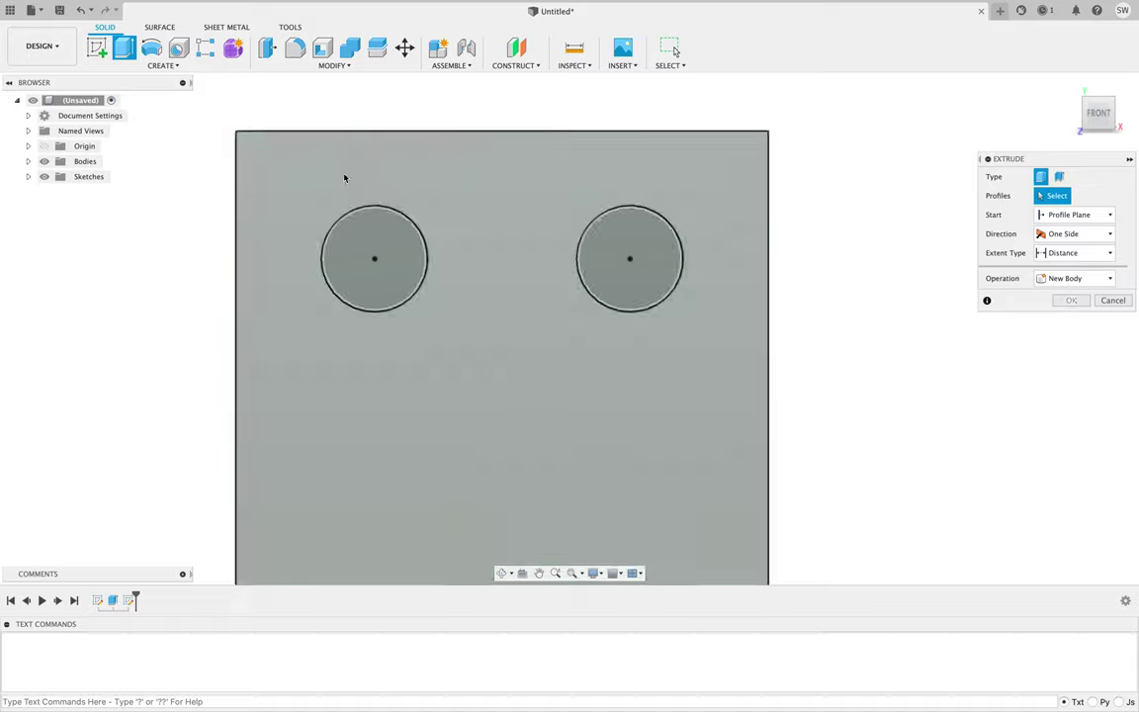
{"action": "left_click", "coordinate": [387, 235]}
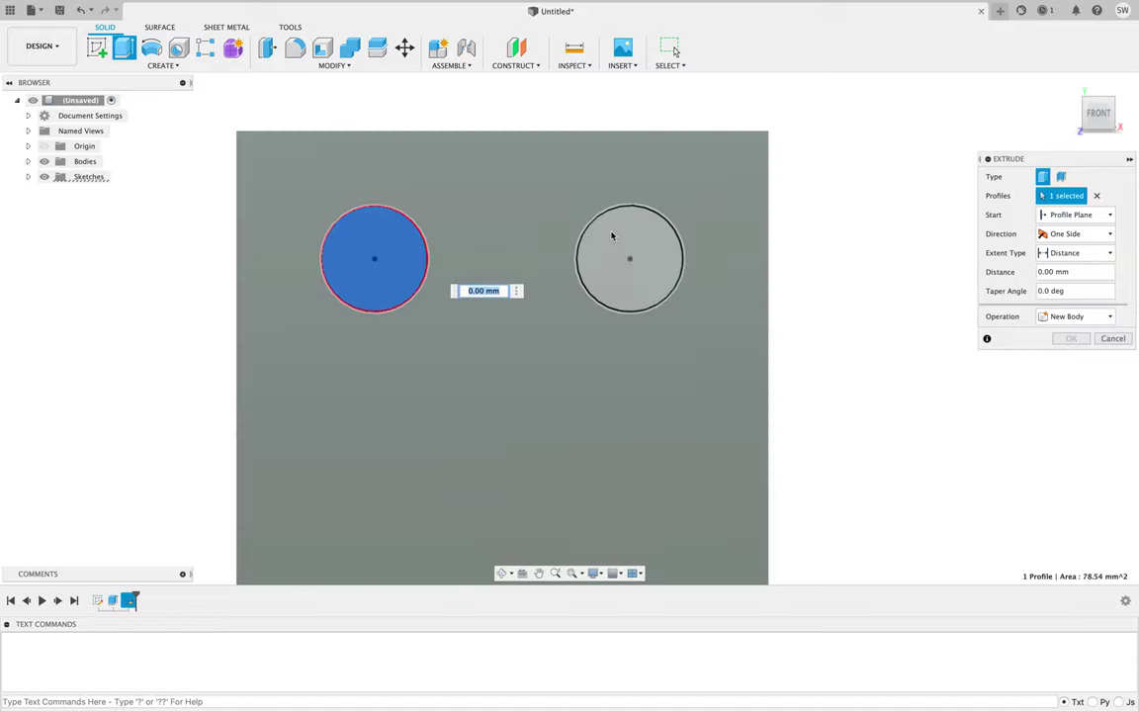
{"action": "left_click", "coordinate": [610, 238]}
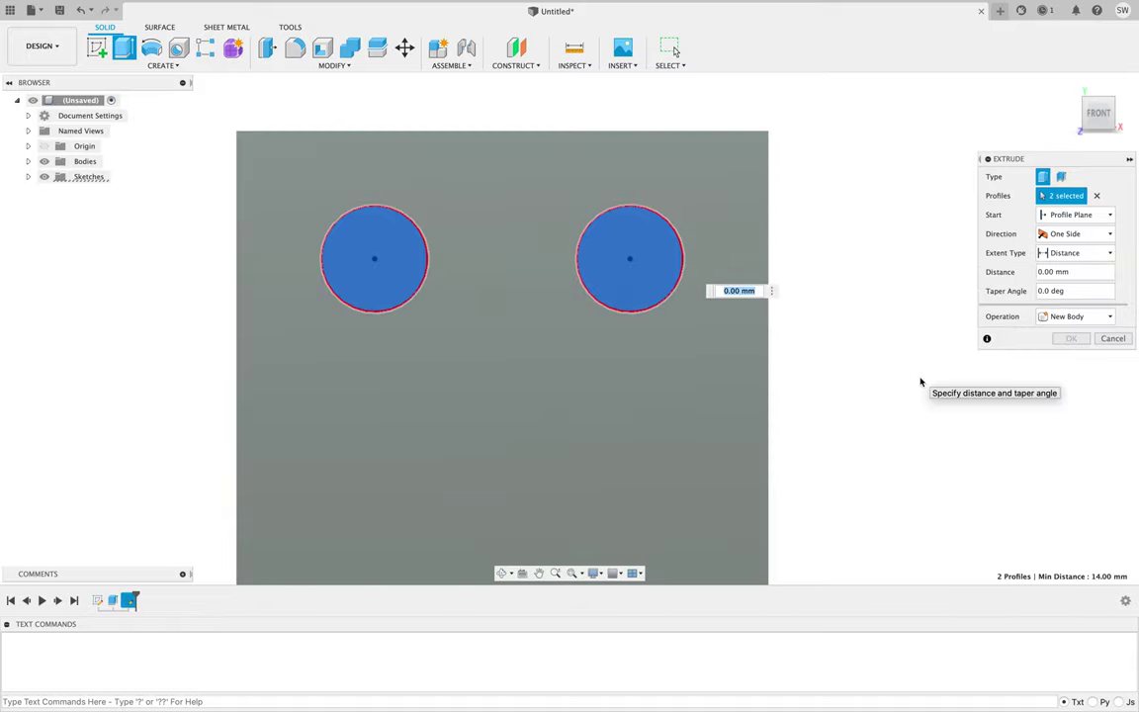
{"action": "middle_click_drag", "start_coordinate": [895, 364], "coordinate": [544, 367], "text": "shift"}
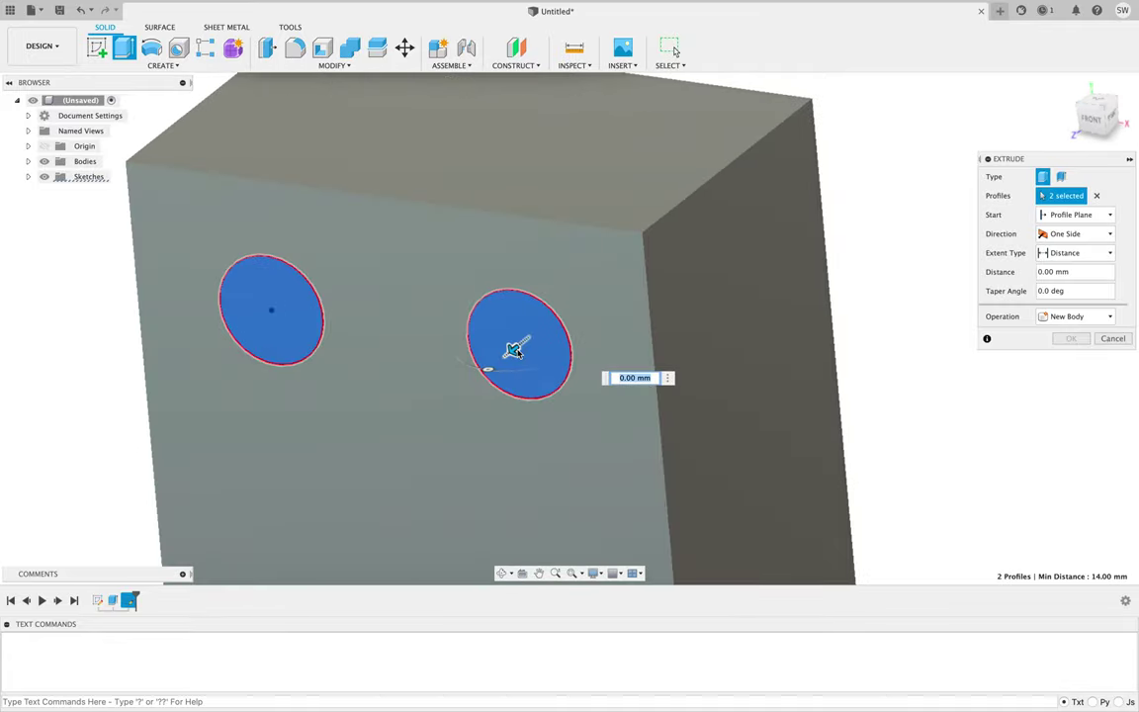
{"action": "left_click_drag", "start_coordinate": [516, 343], "coordinate": [475, 394]}
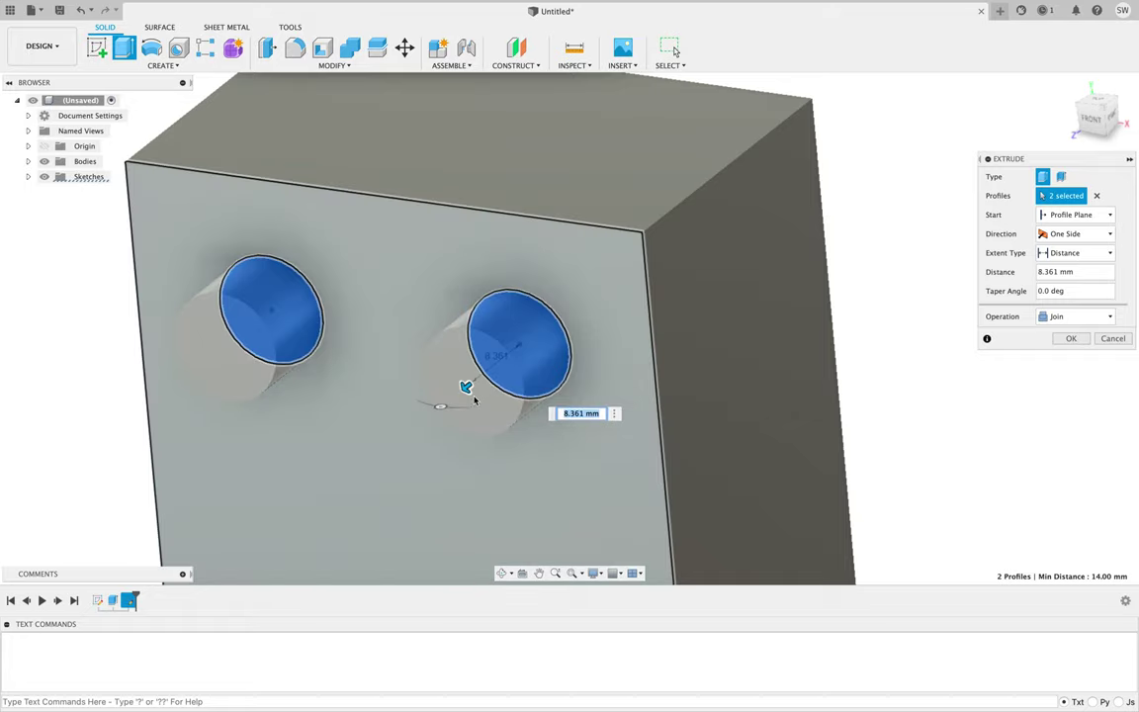
{"action": "left_click_drag", "start_coordinate": [467, 390], "coordinate": [634, 214]}
{"action": "left_click_drag", "start_coordinate": [465, 388], "coordinate": [724, 180]}
{"action": "left_click_drag", "start_coordinate": [716, 123], "coordinate": [762, 97]}
{"action": "key", "text": "Return"}
Step: Start a new sketch on the block's front face containing the two holes
{"action": "middle_click_drag", "start_coordinate": [753, 189], "coordinate": [617, 244], "text": "shift"}
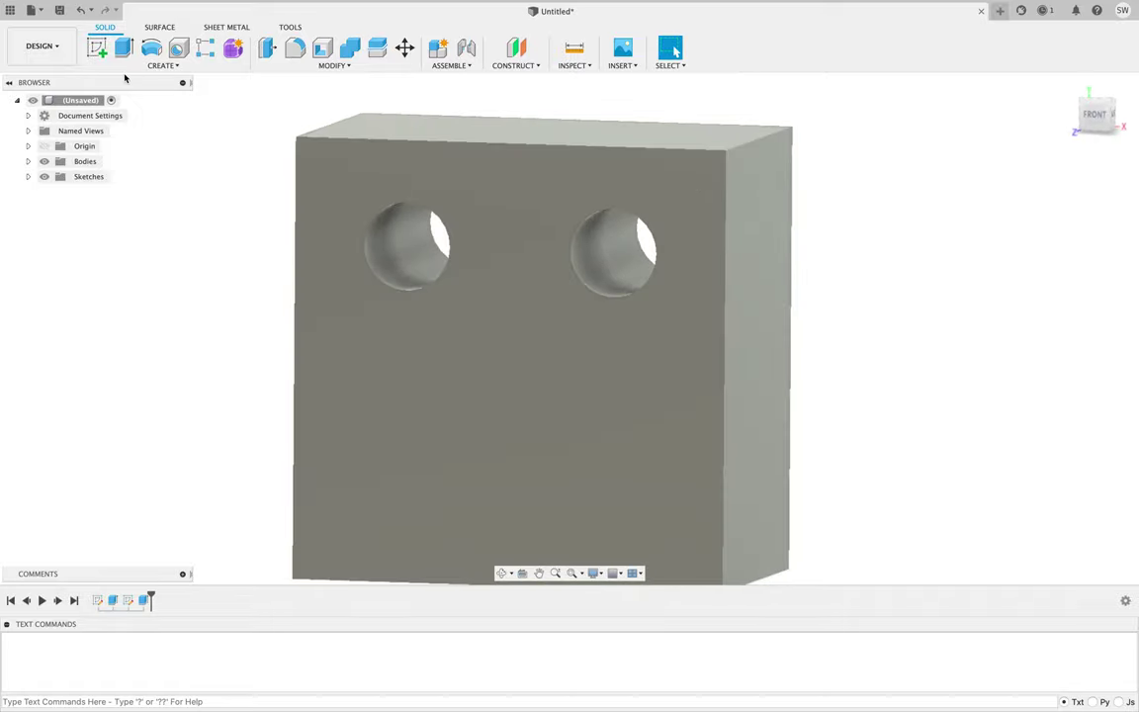
{"action": "left_click", "coordinate": [99, 54]}
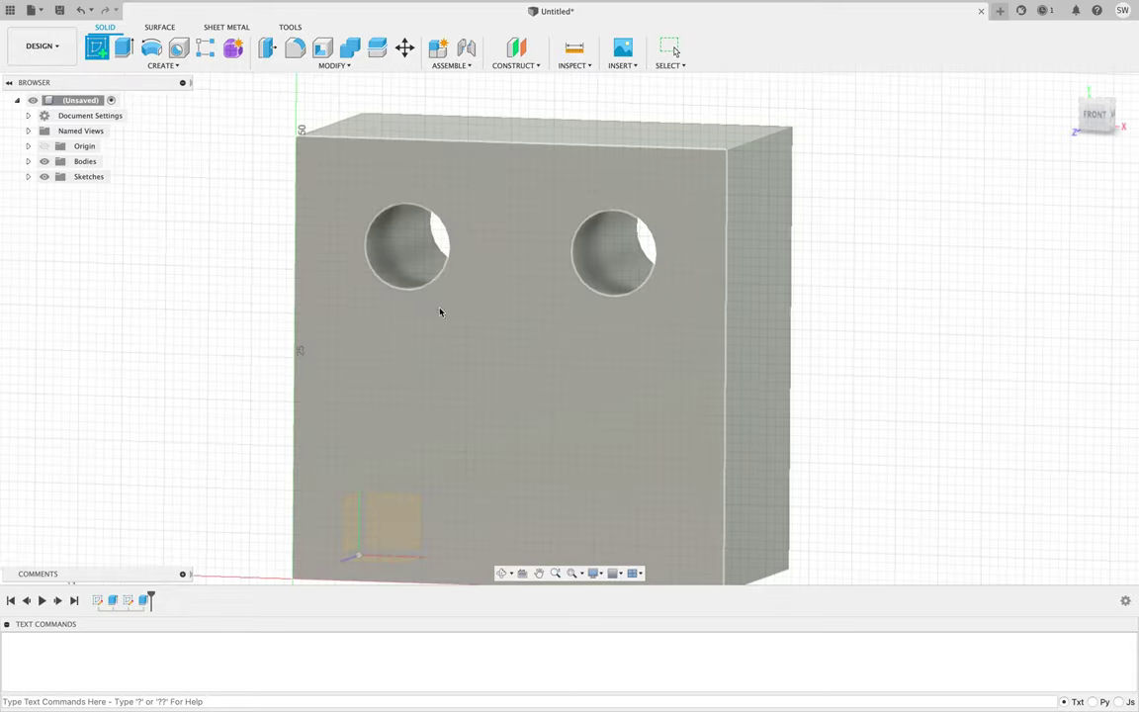
{"action": "left_click", "coordinate": [504, 318]}
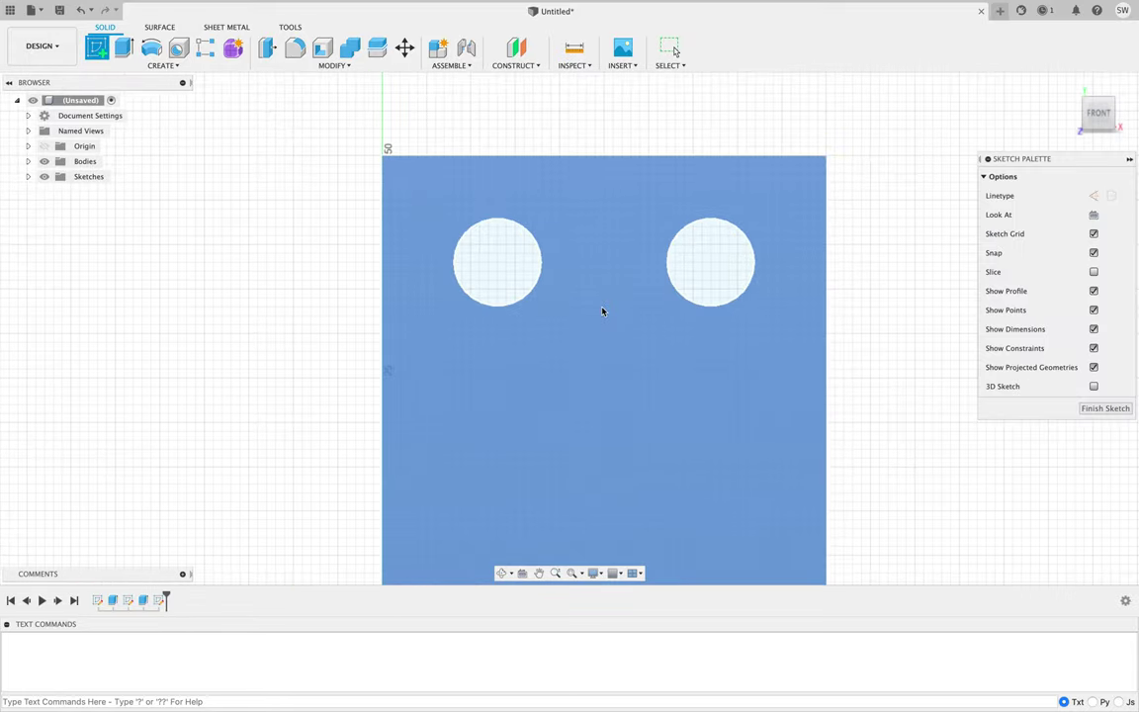
{"action": "left_click_drag", "start_coordinate": [602, 310], "coordinate": [435, 218]}
{"action": "left_click", "coordinate": [849, 300]}
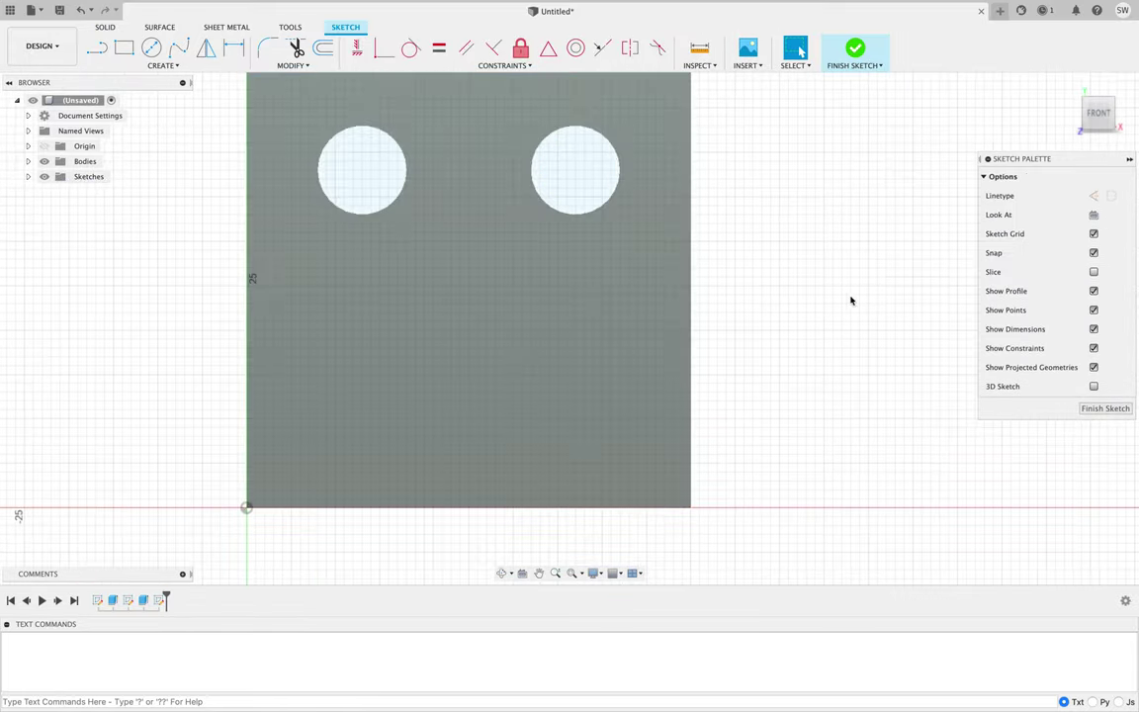
Step: Draw a downward-curving 3-point arc centred below the two holes, about 25 mm wide and 10 mm deep, starting about 25 mm above the lower edge
{"action": "left_click", "coordinate": [171, 66]}
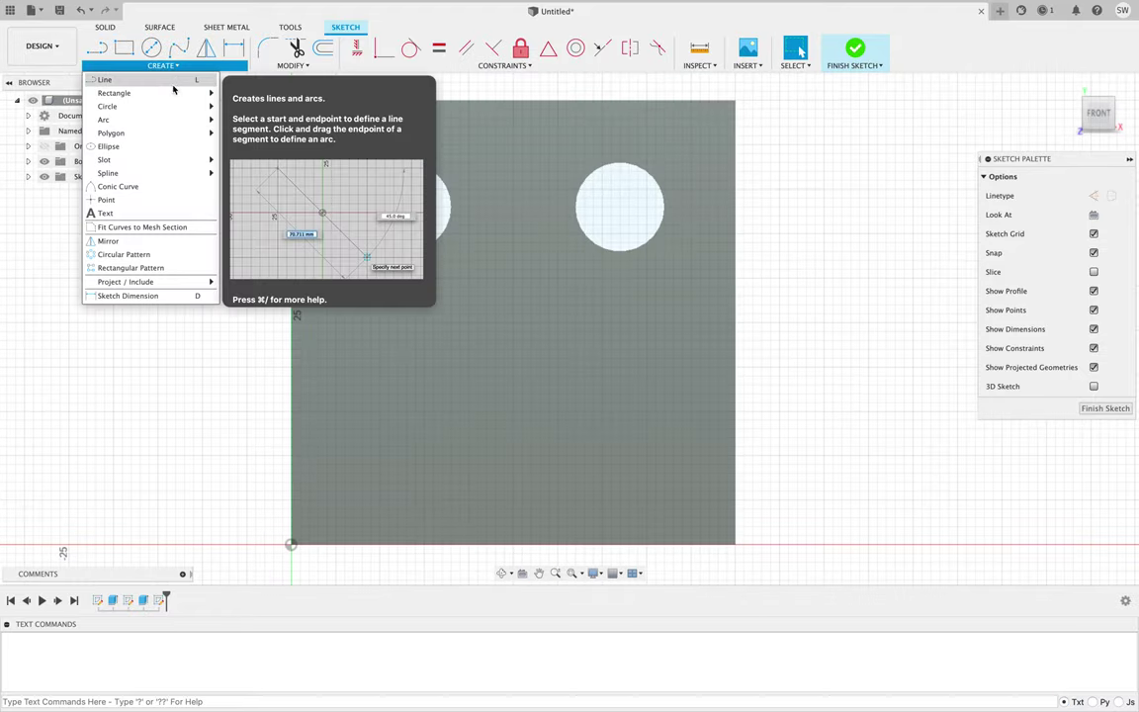
{"action": "mouse_move", "coordinate": [183, 123]}
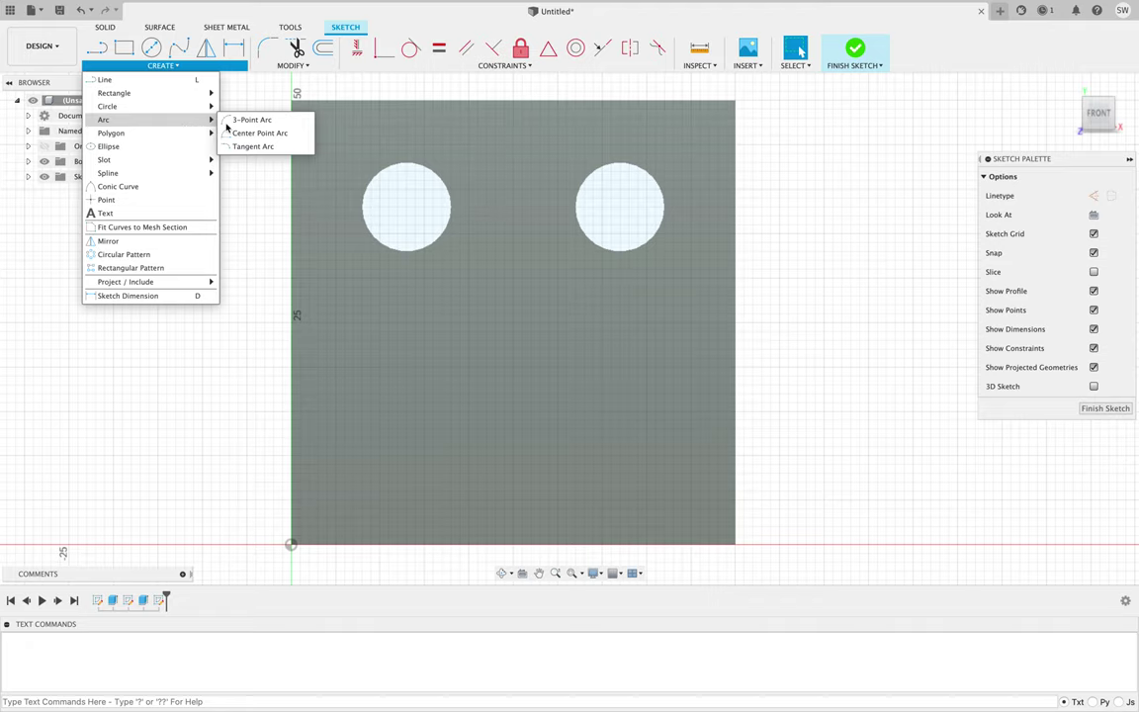
{"action": "left_click", "coordinate": [238, 123]}
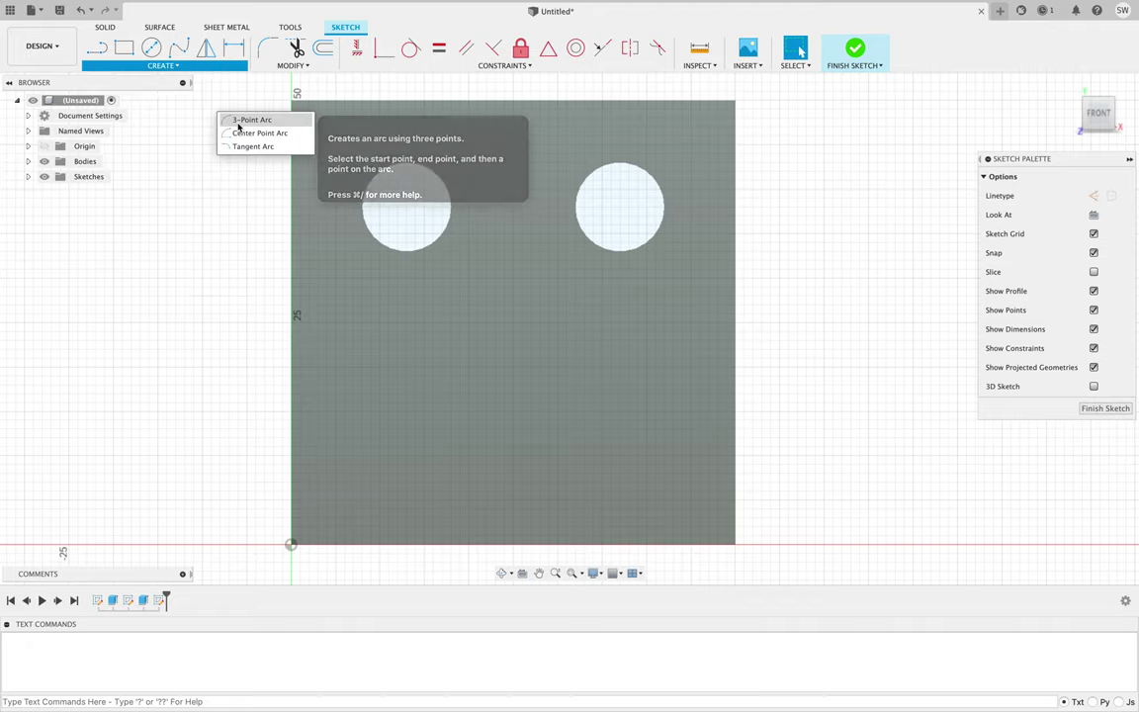
{"action": "left_click", "coordinate": [401, 323]}
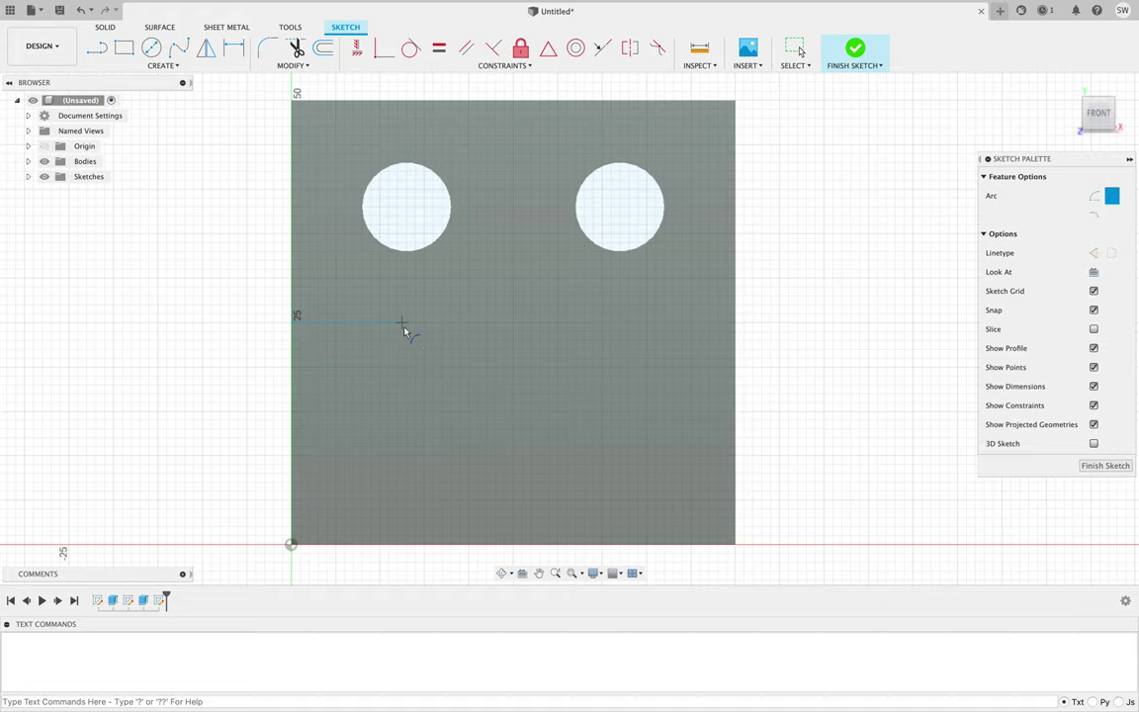
{"action": "left_click", "coordinate": [623, 322]}
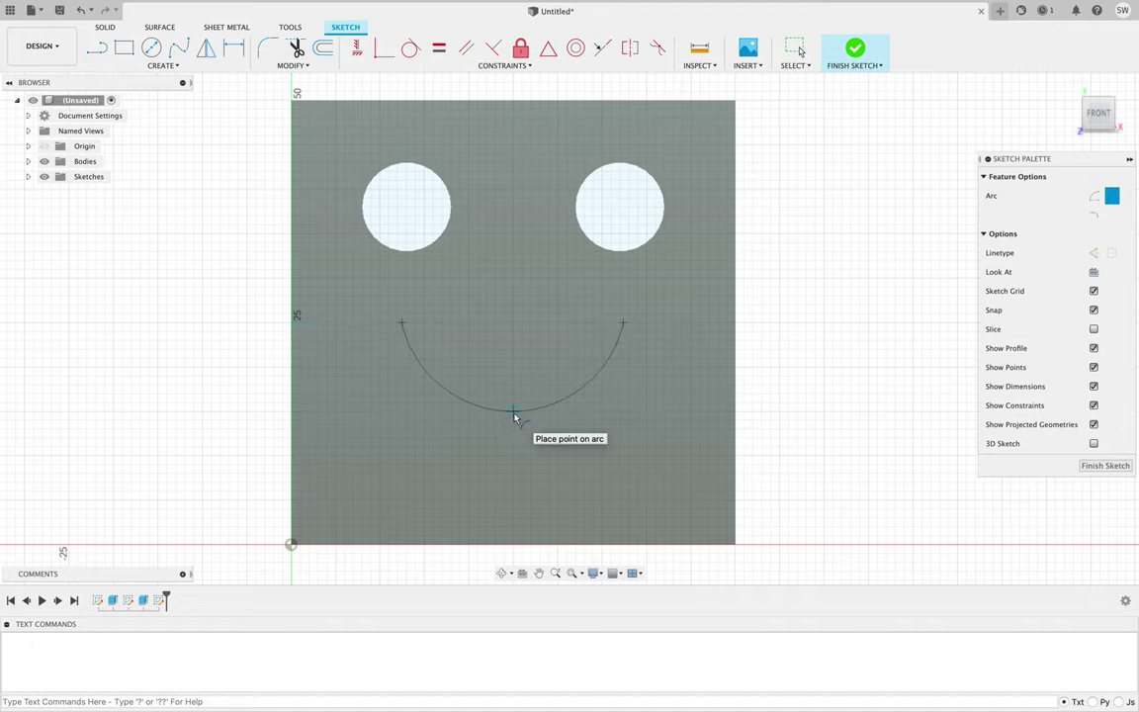
{"action": "left_click", "coordinate": [514, 413]}
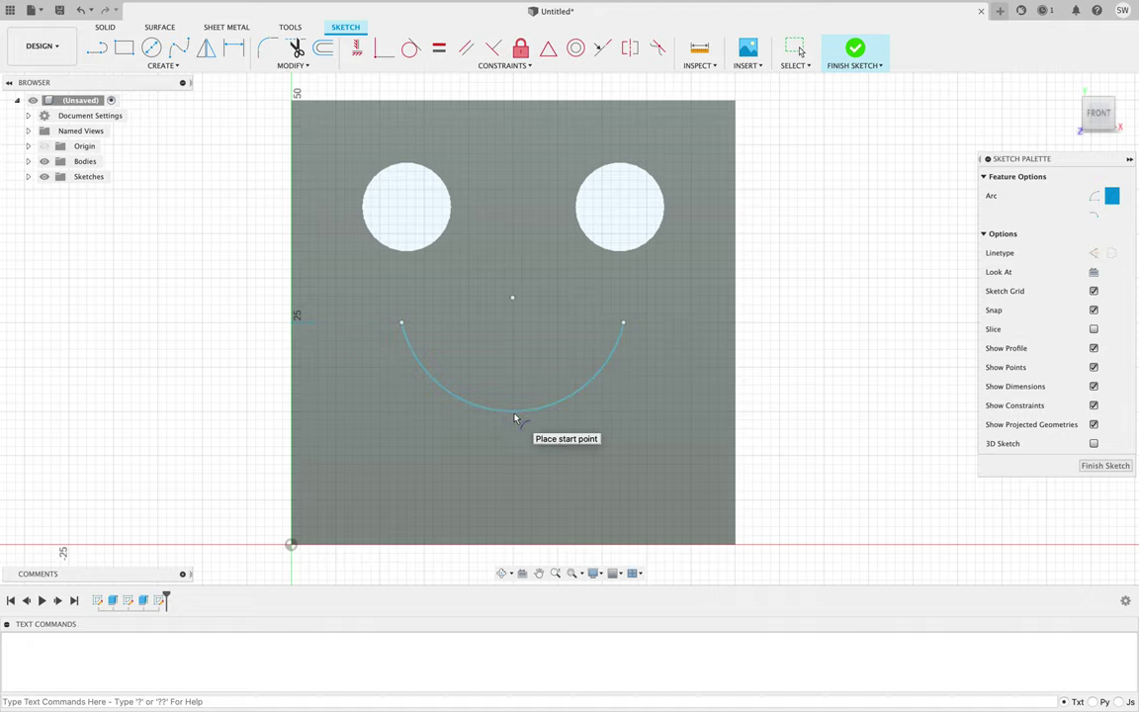
{"action": "key", "text": "Escape"}
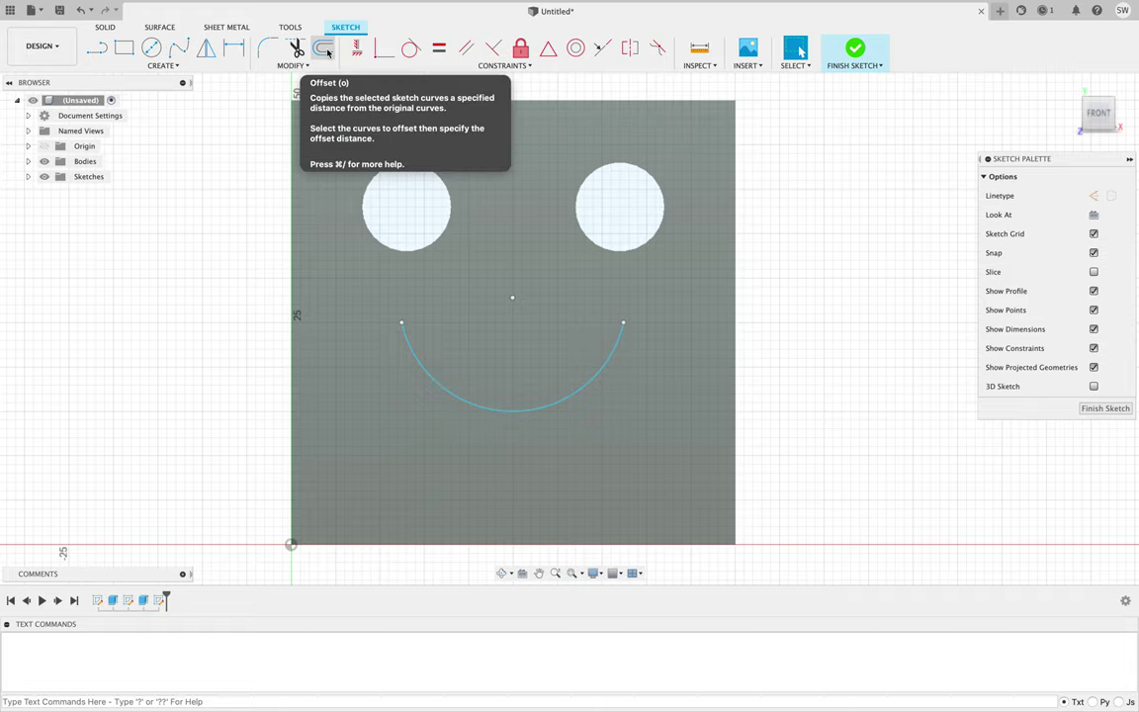
Step: Offset the mouth arc 4 mm outward to form a parallel lower arc
{"action": "left_click", "coordinate": [324, 50]}
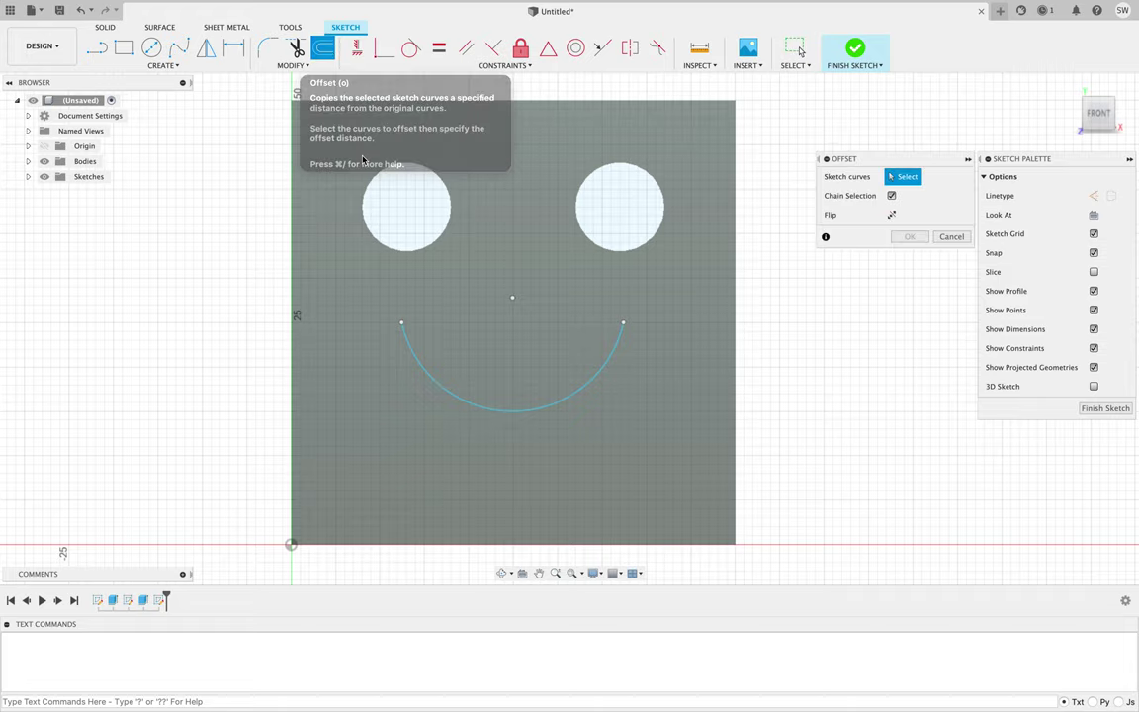
{"action": "left_click", "coordinate": [511, 413]}
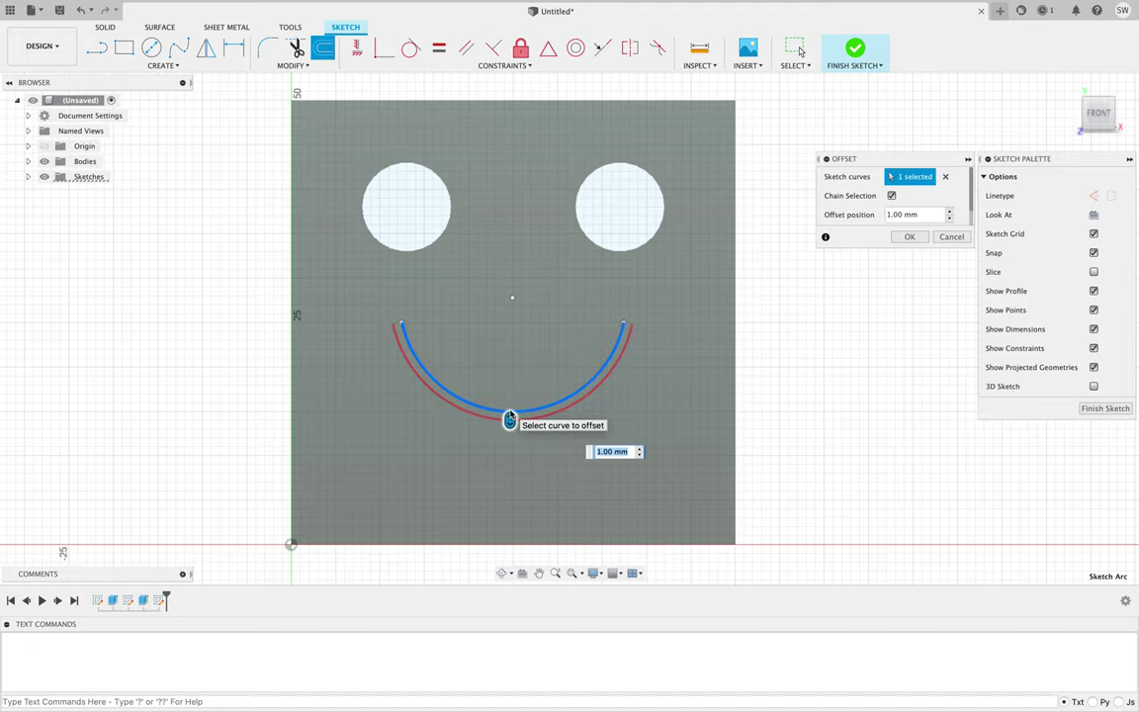
{"action": "left_click_drag", "start_coordinate": [511, 416], "coordinate": [513, 452]}
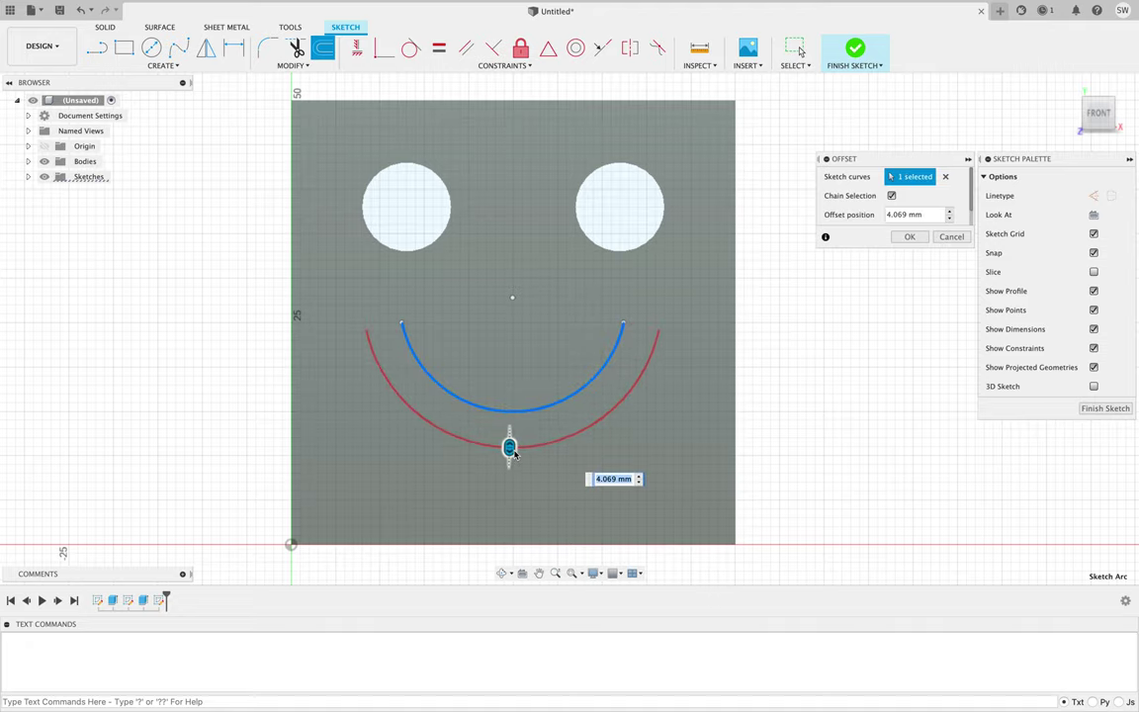
{"action": "type", "text": "4"}
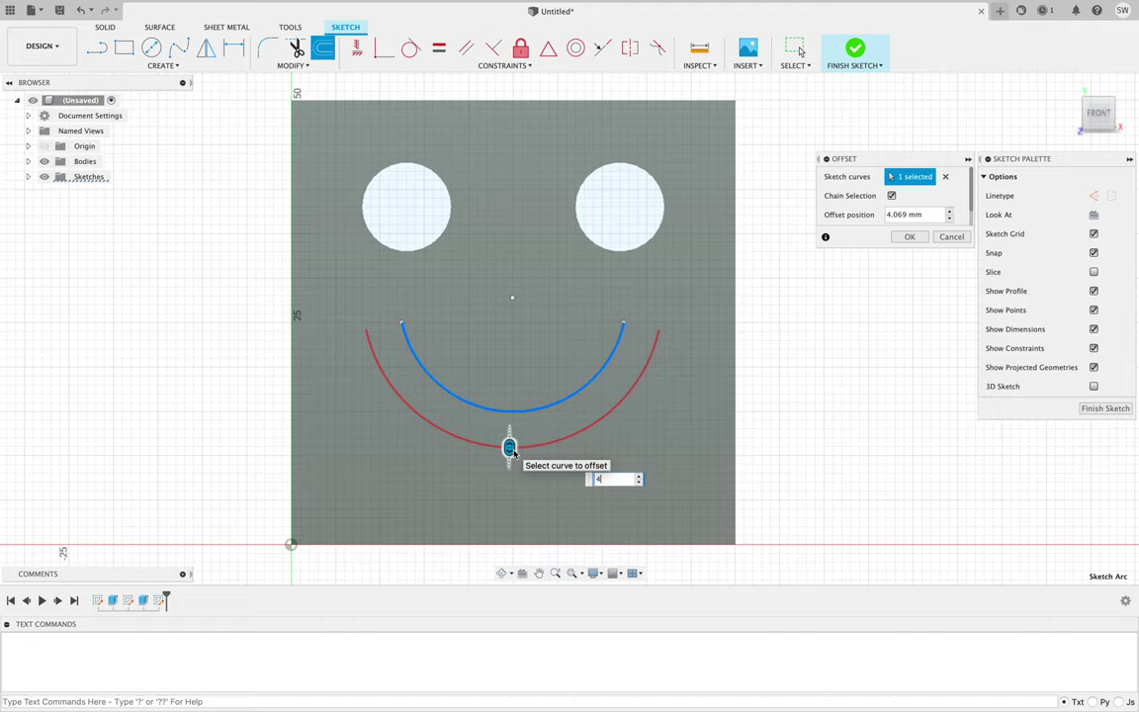
{"action": "key", "text": "Return"}
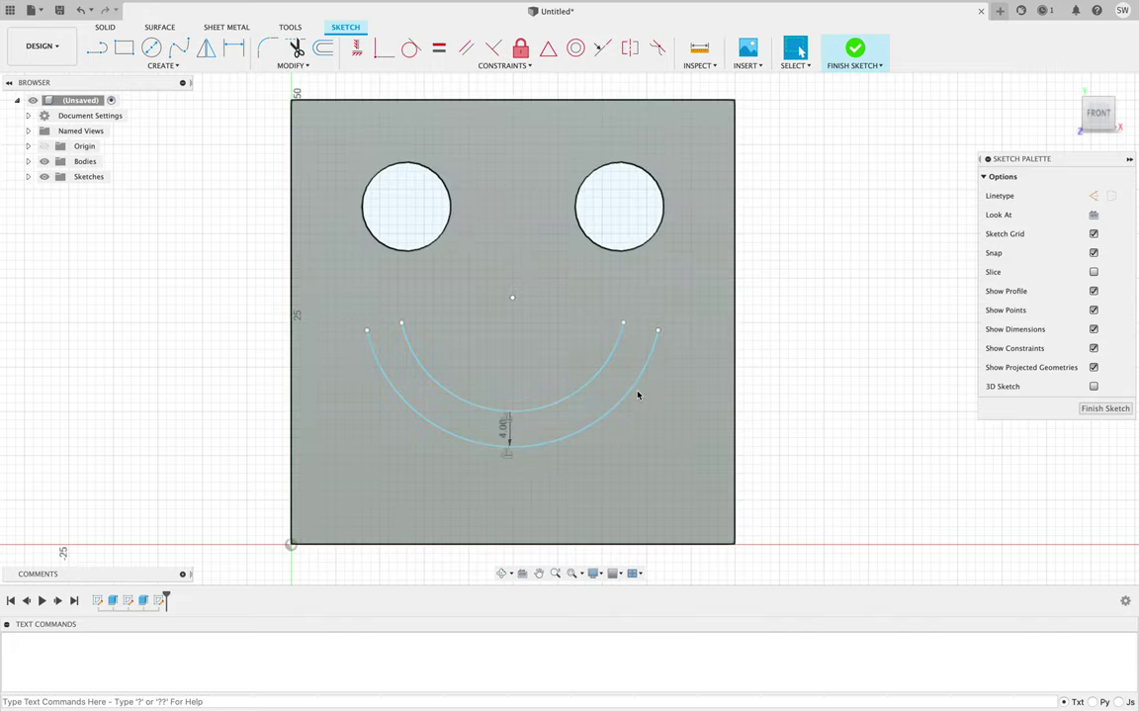
Step: Close the mouth's left end with an upward-bulging 3-point arc joining the outer and inner arc endpoints
{"action": "left_click", "coordinate": [160, 68]}
{"action": "mouse_move", "coordinate": [182, 121]}
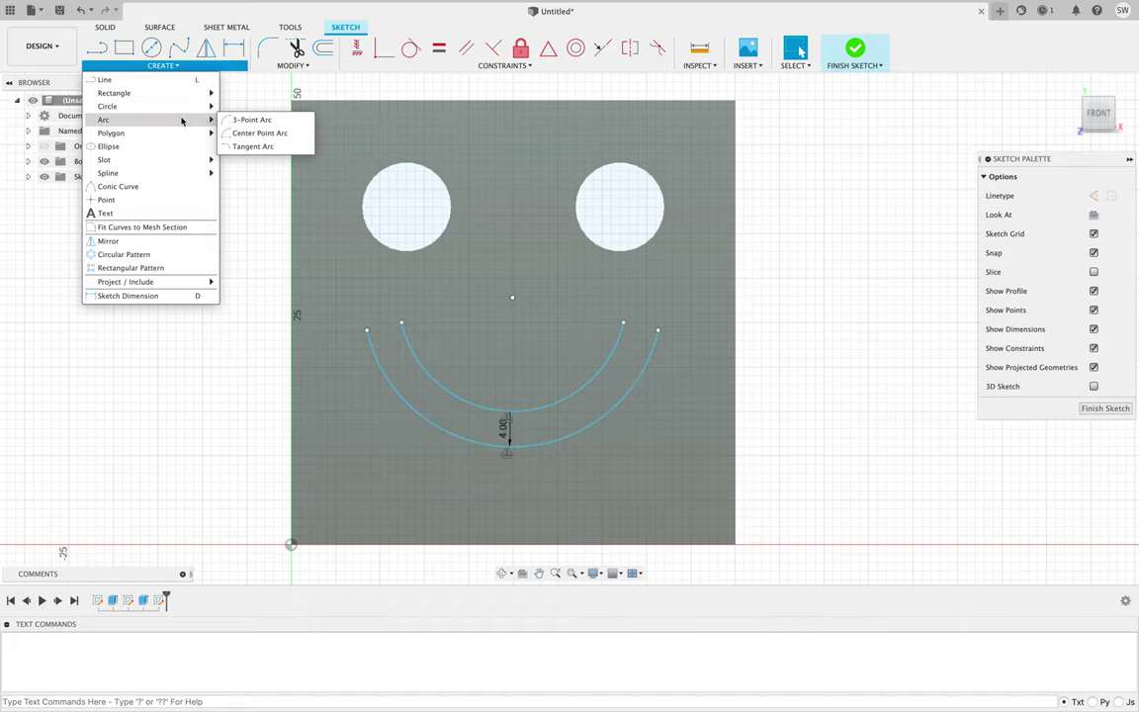
{"action": "left_click", "coordinate": [249, 120]}
{"action": "scroll", "coordinate": [381, 297], "scroll_direction": "up", "scroll_amount": 5}
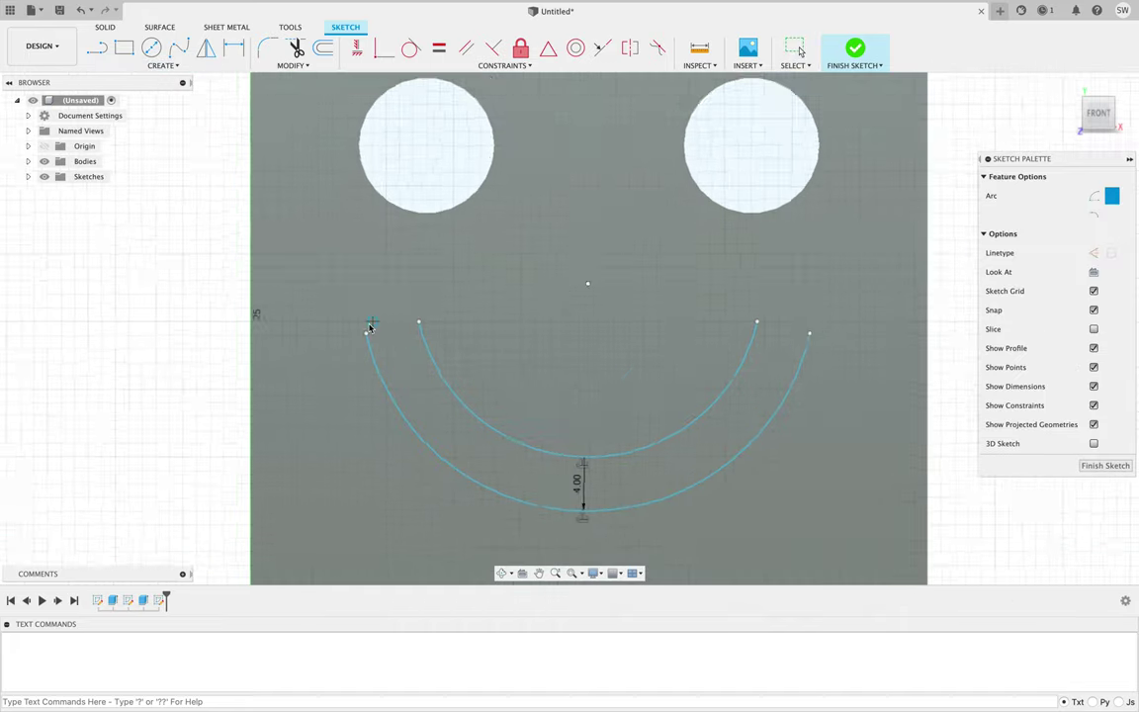
{"action": "scroll", "coordinate": [367, 332], "scroll_direction": "up", "scroll_amount": 6}
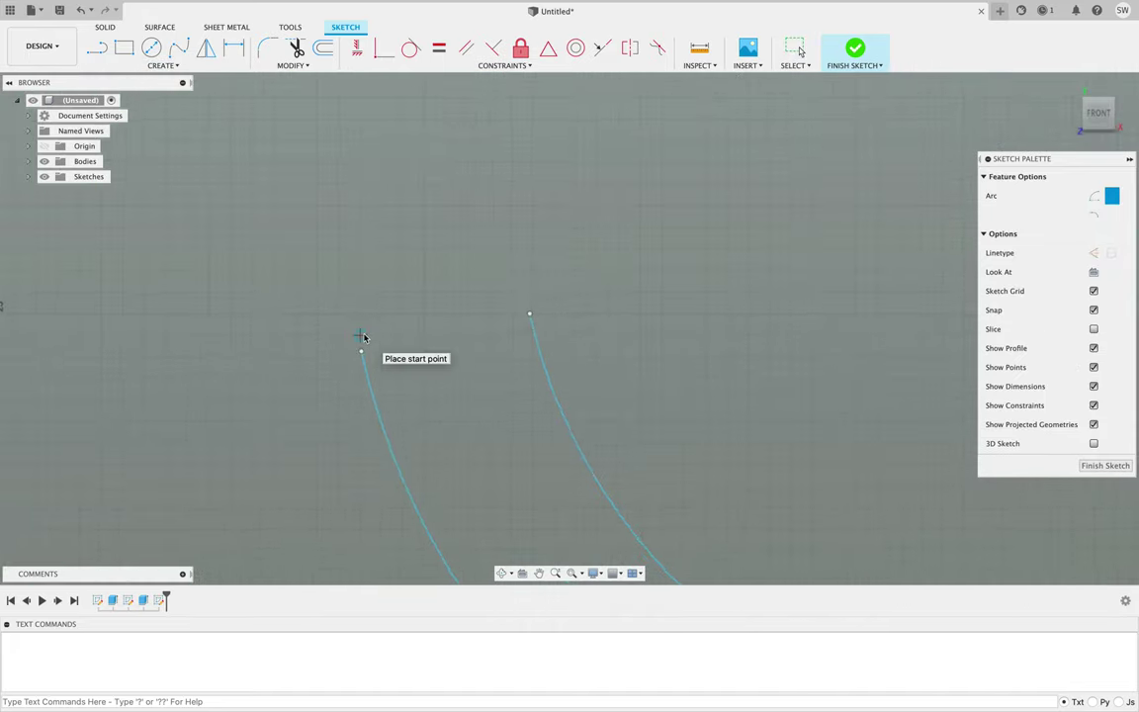
{"action": "left_click", "coordinate": [362, 354]}
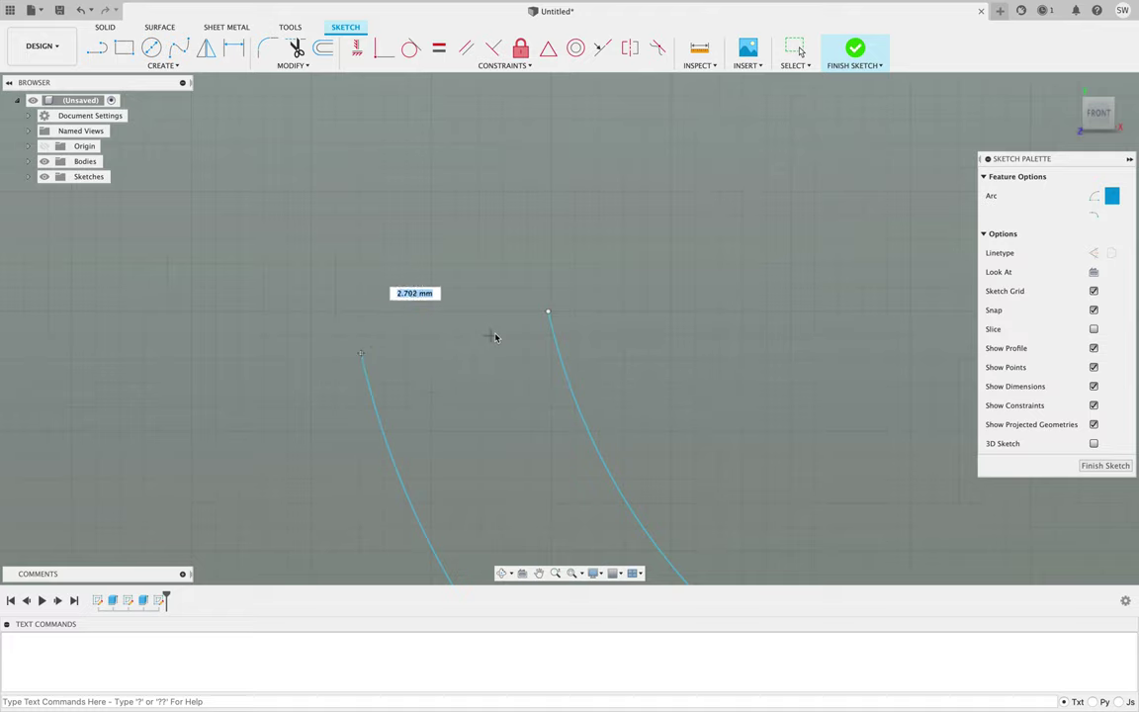
{"action": "left_click", "coordinate": [547, 311]}
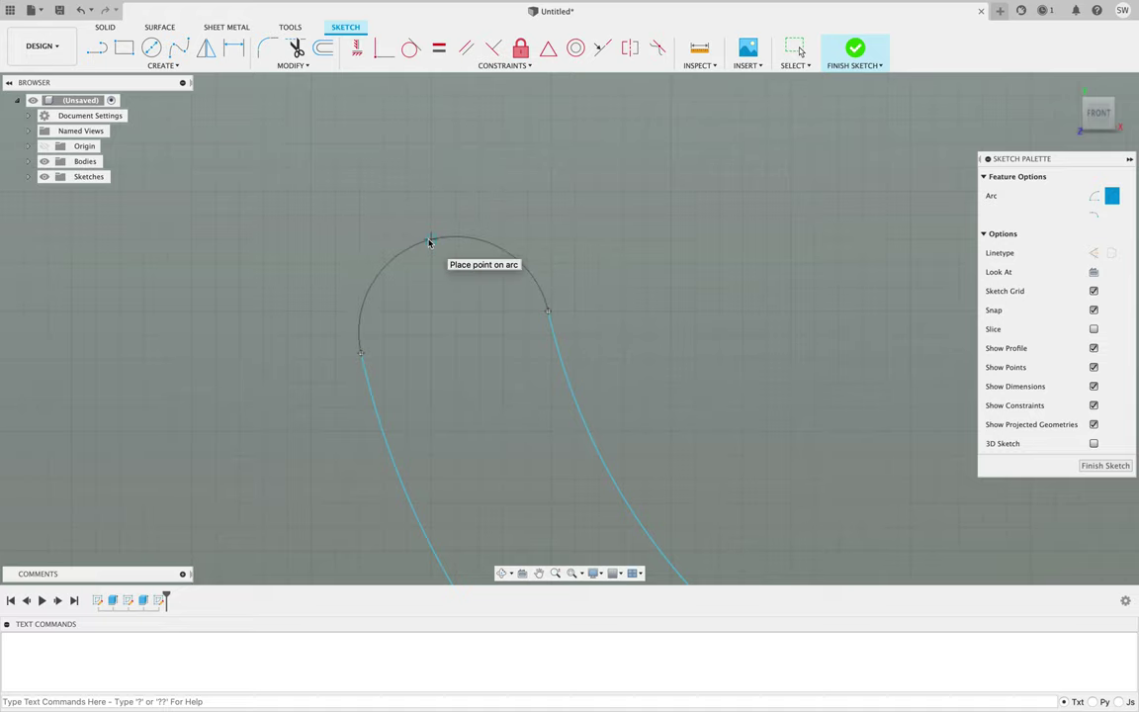
{"action": "left_click", "coordinate": [429, 242]}
{"action": "scroll", "coordinate": [449, 244], "scroll_direction": "down", "scroll_amount": 3}
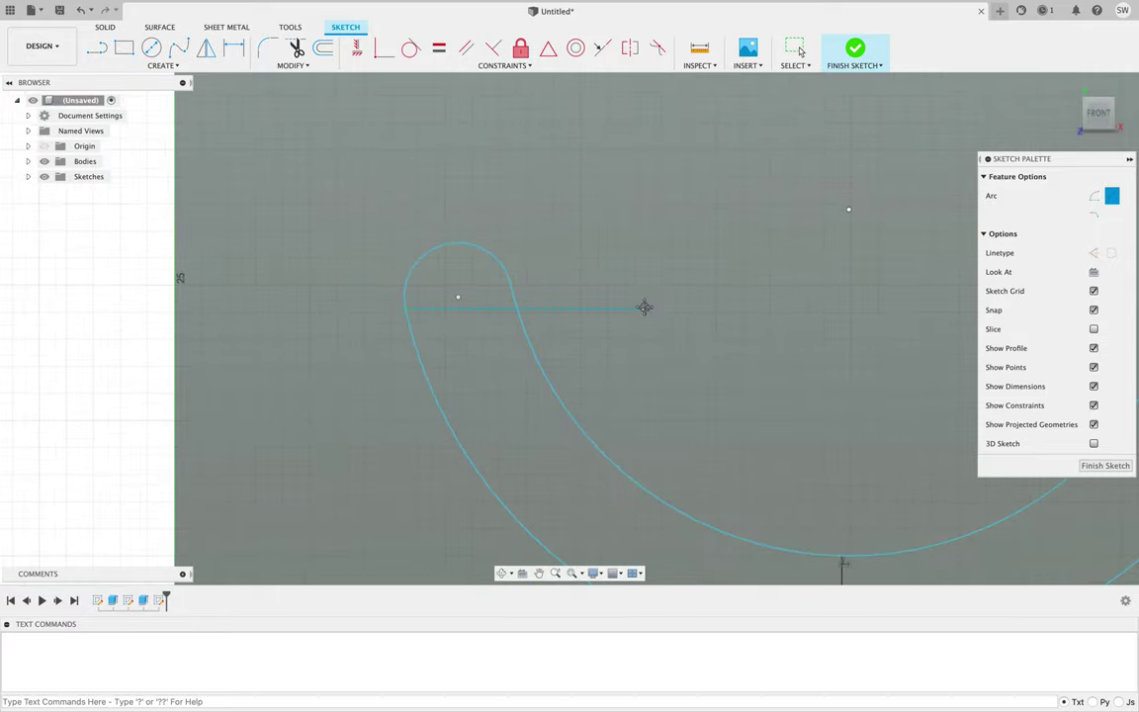
Step: Close the mouth's right end with a matching upward-bulging 3-point arc between the arc endpoints and finish the sketch
{"action": "middle_click_drag", "start_coordinate": [644, 307], "coordinate": [277, 280]}
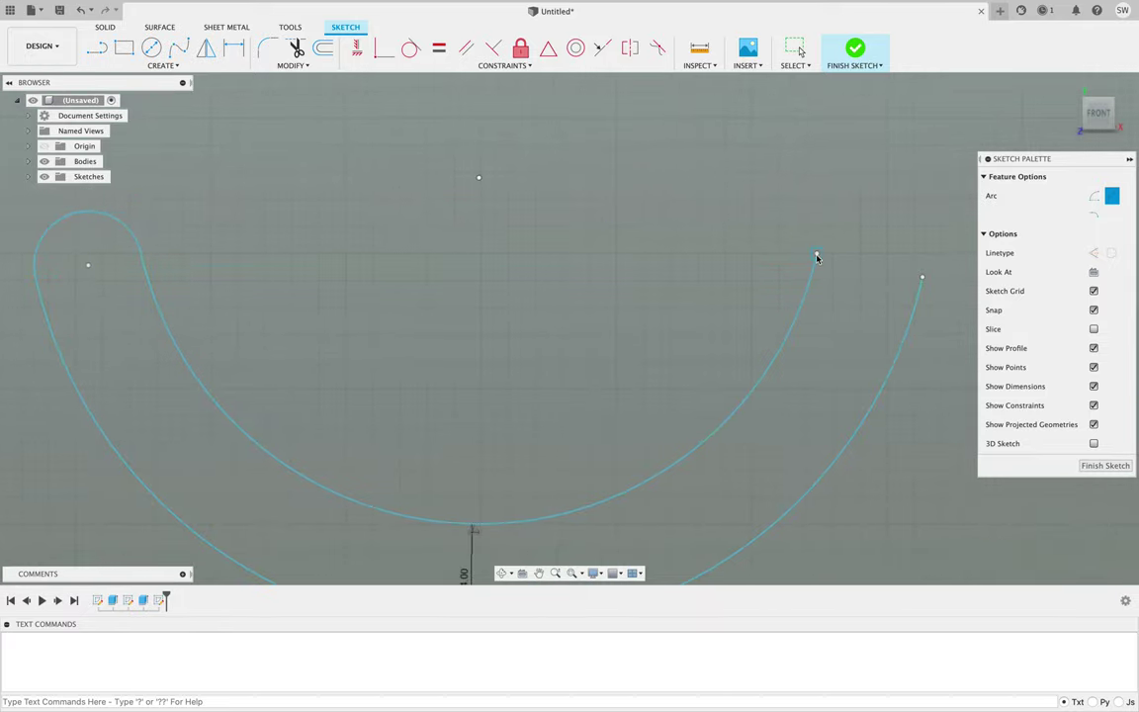
{"action": "left_click", "coordinate": [817, 255]}
{"action": "left_click", "coordinate": [922, 277]}
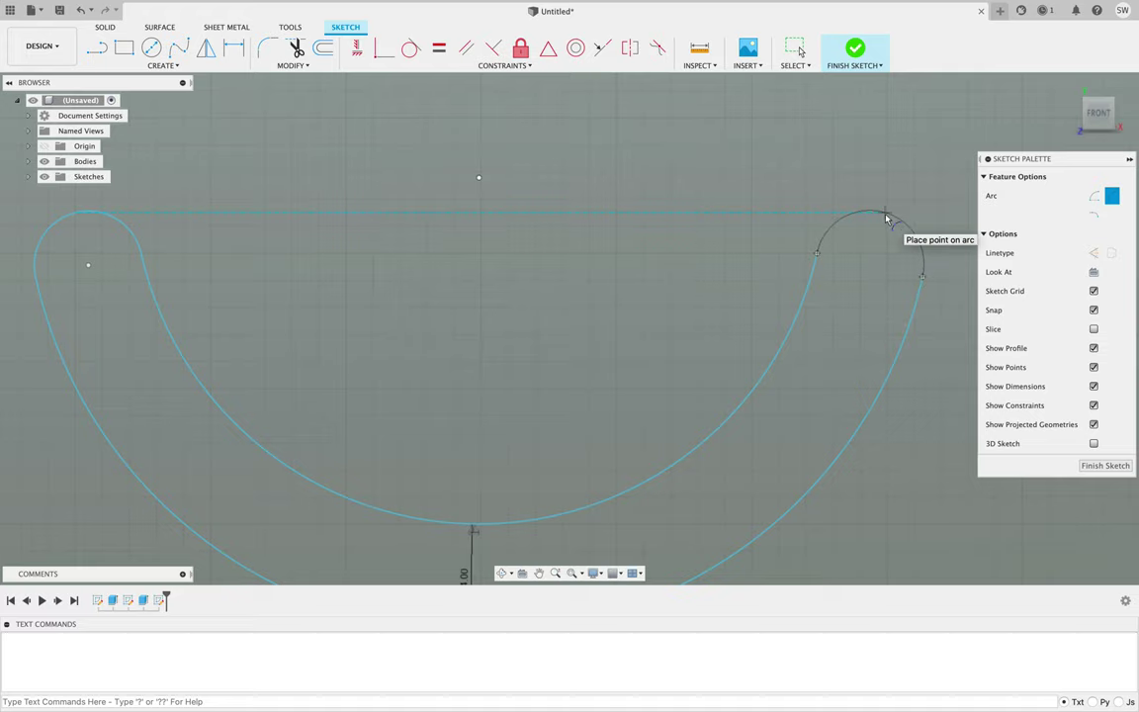
{"action": "left_click", "coordinate": [885, 219]}
{"action": "scroll", "coordinate": [663, 321], "scroll_direction": "down", "scroll_amount": 5}
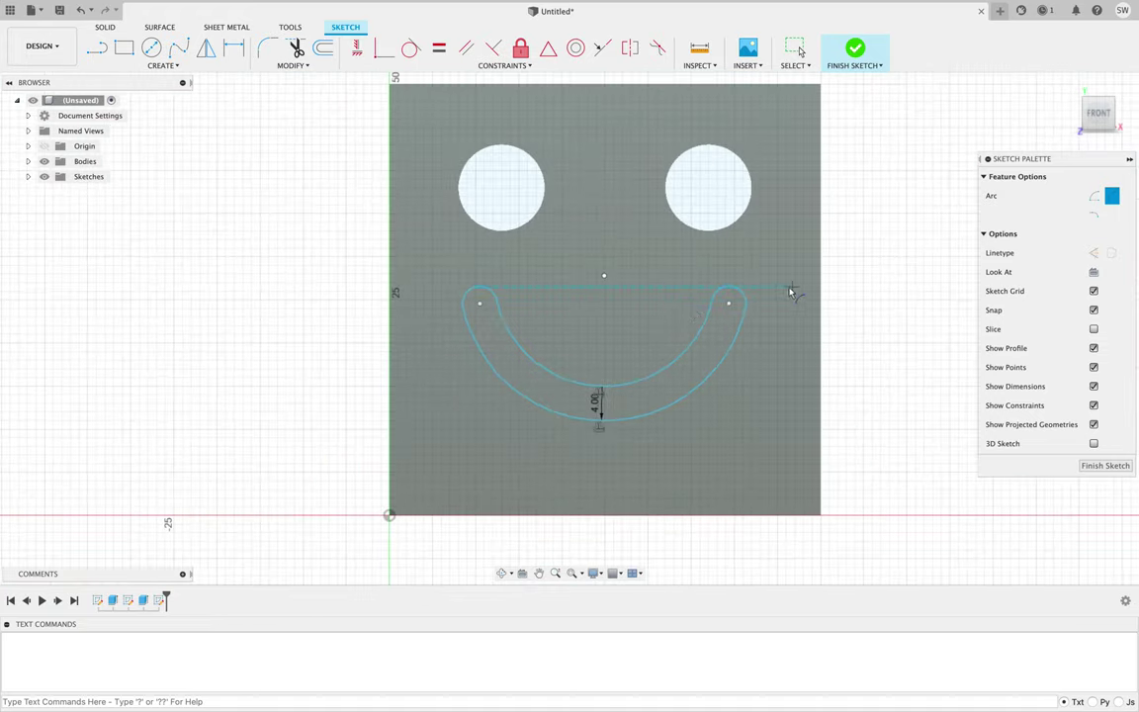
{"action": "left_click", "coordinate": [855, 49]}
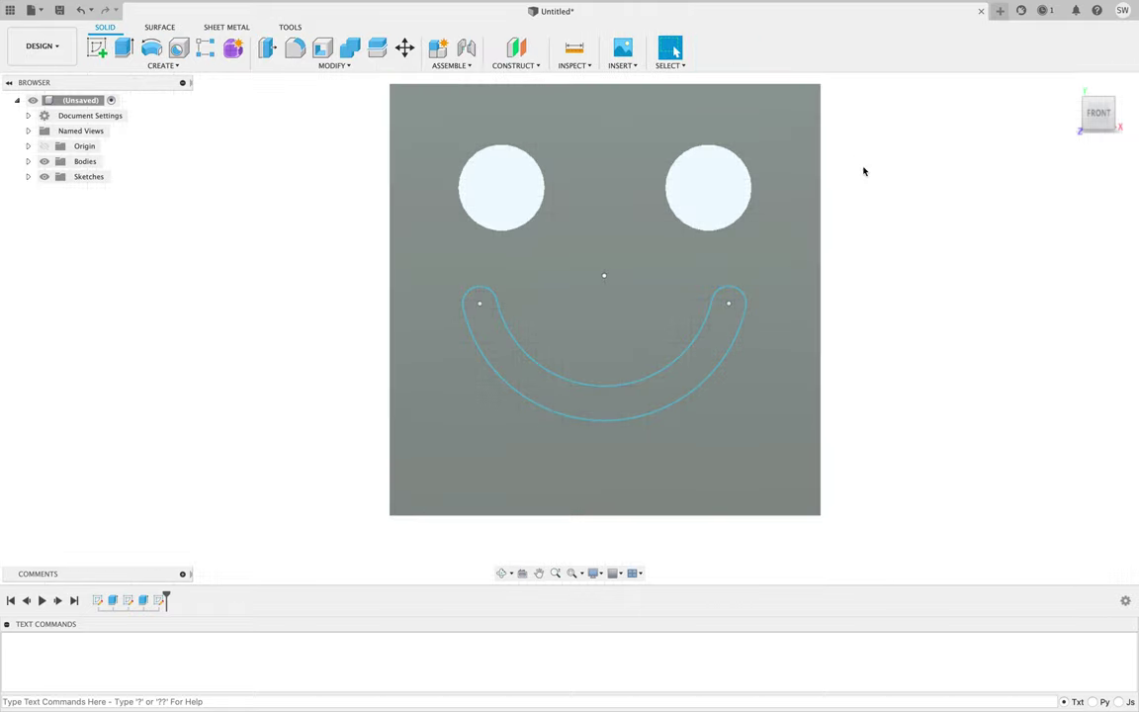
Step: Extrude the closed mouth profile about 49 mm backward to cut it through the full depth of the block
{"action": "key", "text": "e"}
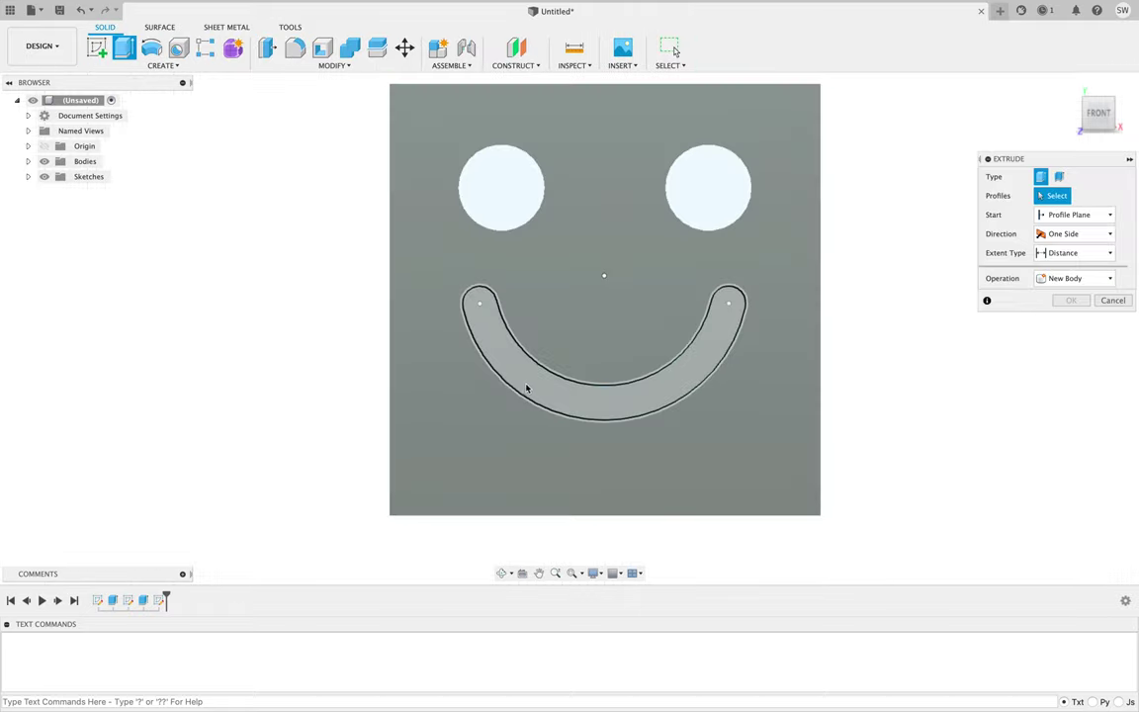
{"action": "left_click", "coordinate": [553, 386]}
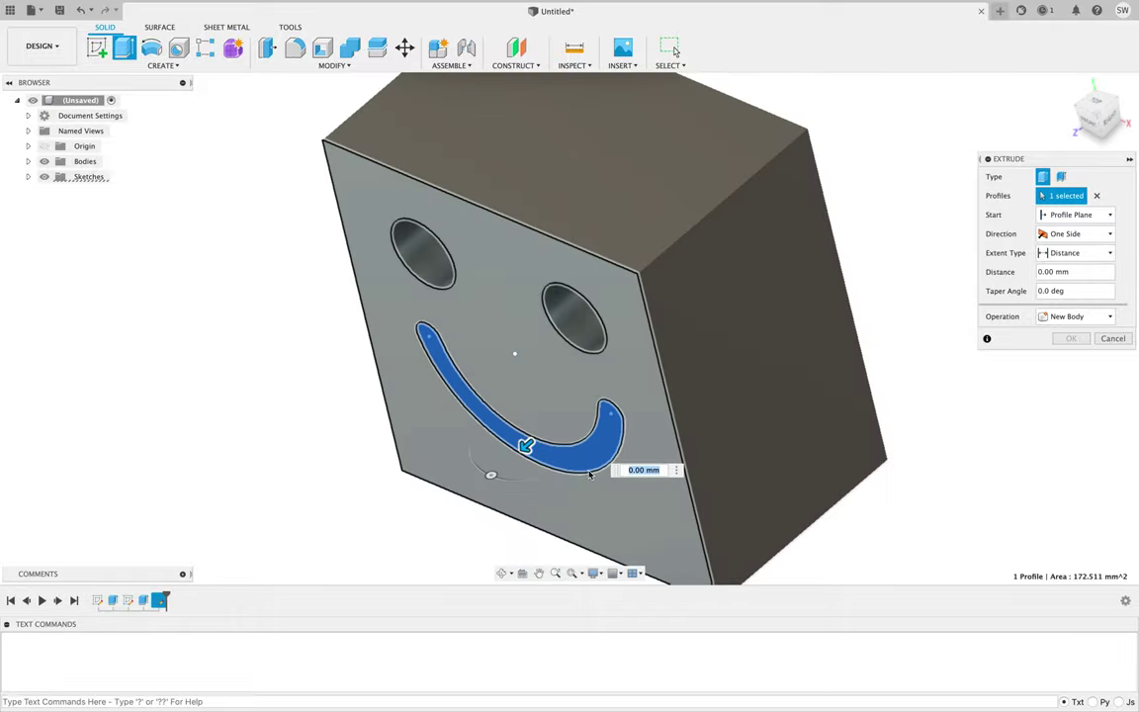
{"action": "left_click_drag", "start_coordinate": [525, 447], "coordinate": [819, 192]}
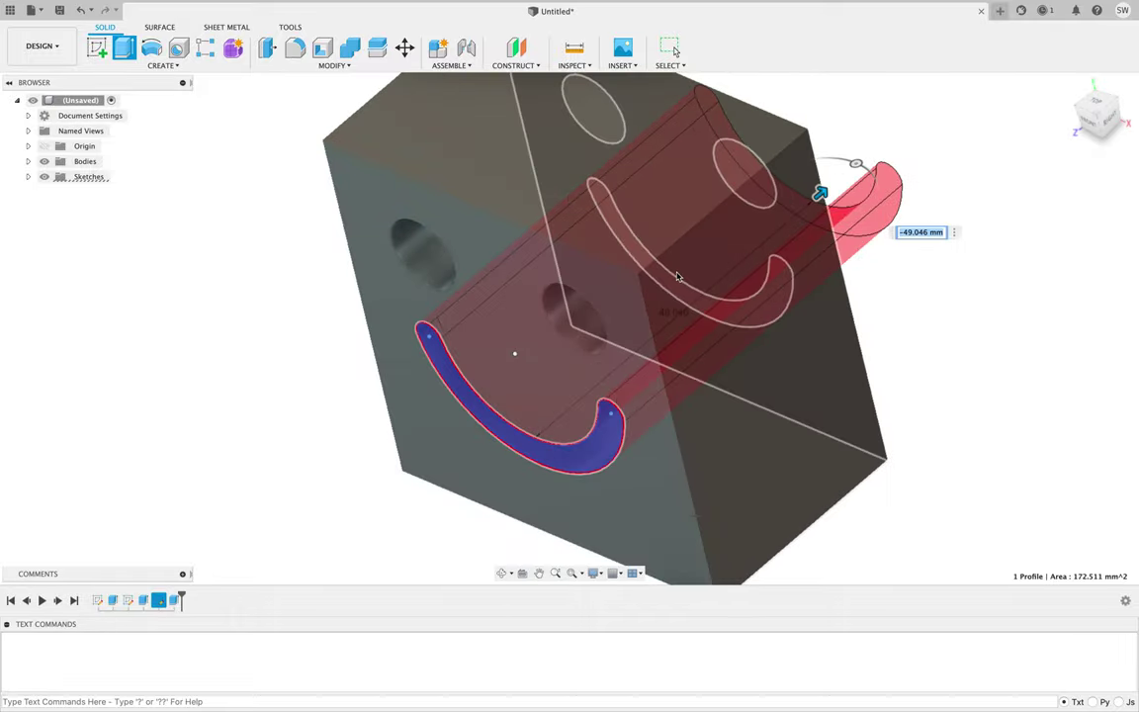
{"action": "key", "text": "Return"}
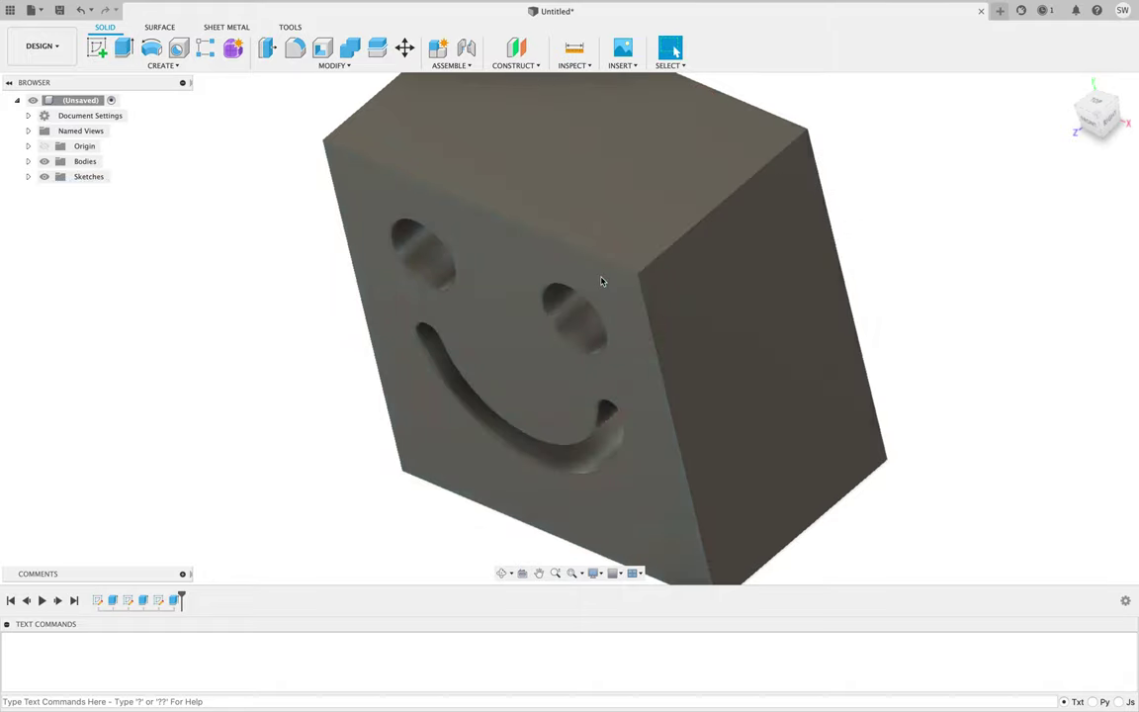
Step: Fillet the block's four front-to-back corner edges with a 10 mm radius
{"action": "middle_click_drag", "start_coordinate": [606, 277], "coordinate": [856, 256], "text": "shift"}
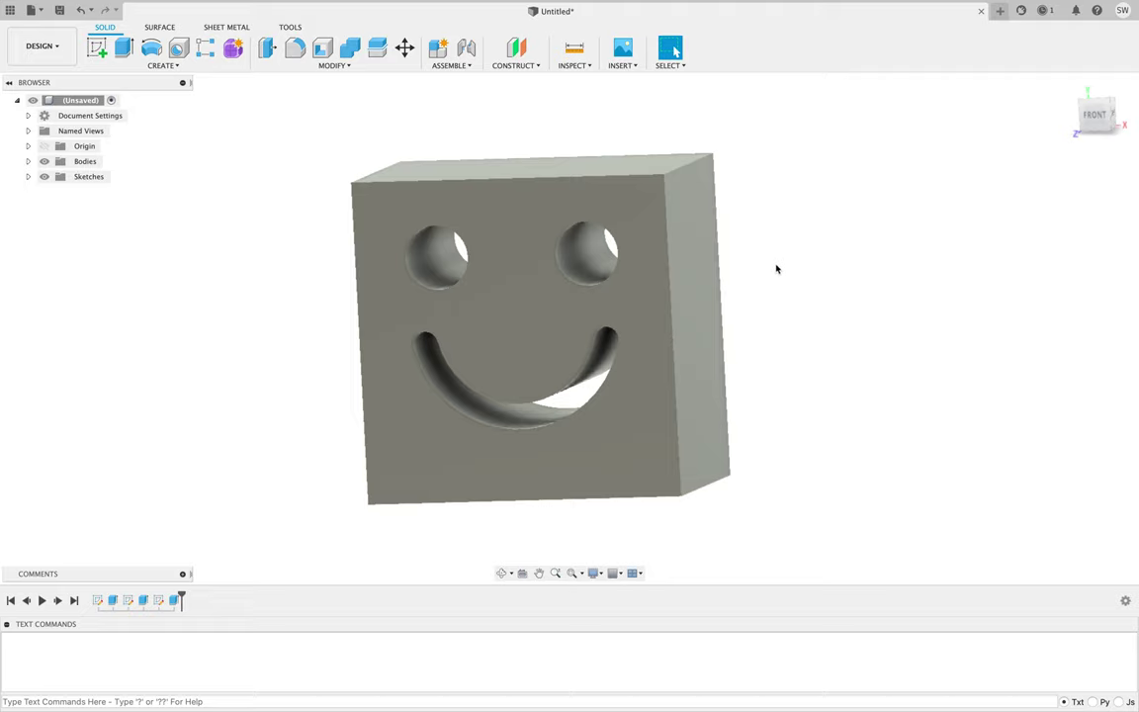
{"action": "middle_click_drag", "start_coordinate": [762, 254], "coordinate": [792, 226]}
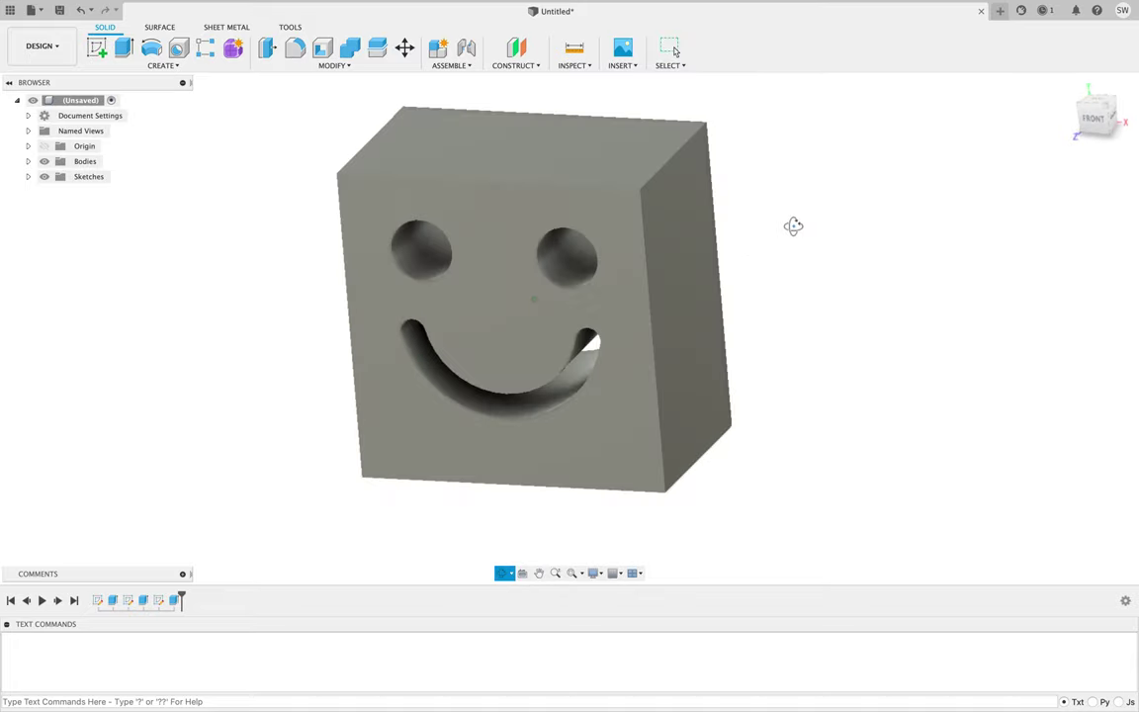
{"action": "left_click", "coordinate": [332, 65]}
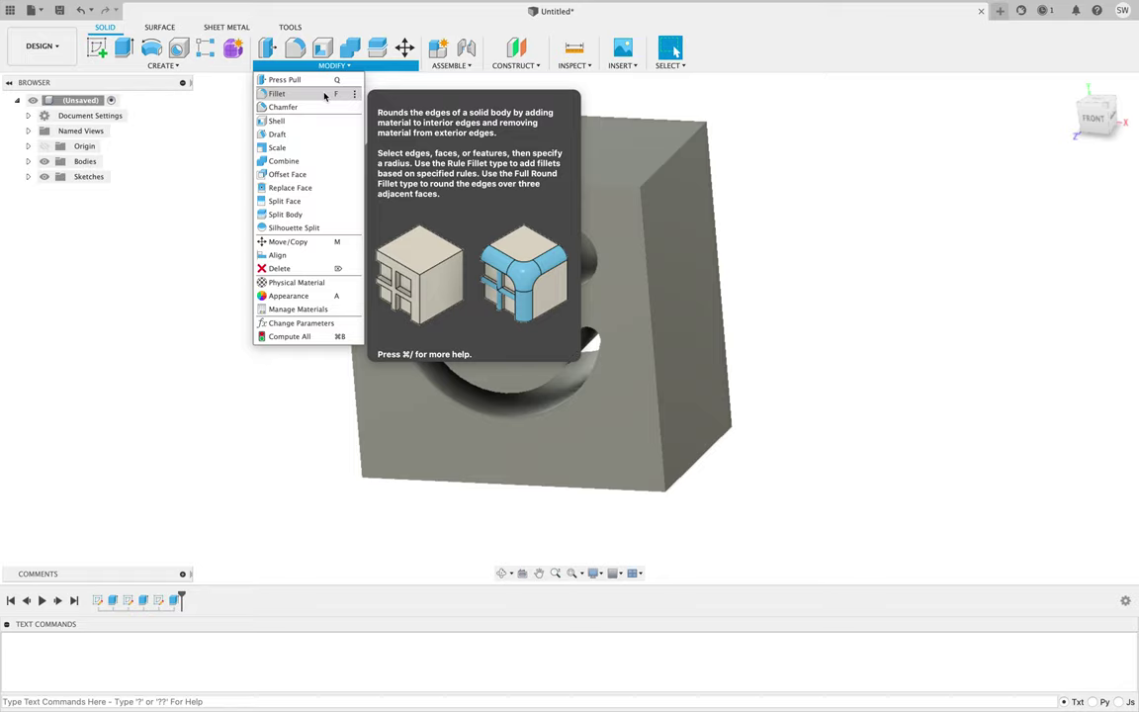
{"action": "key", "text": "f"}
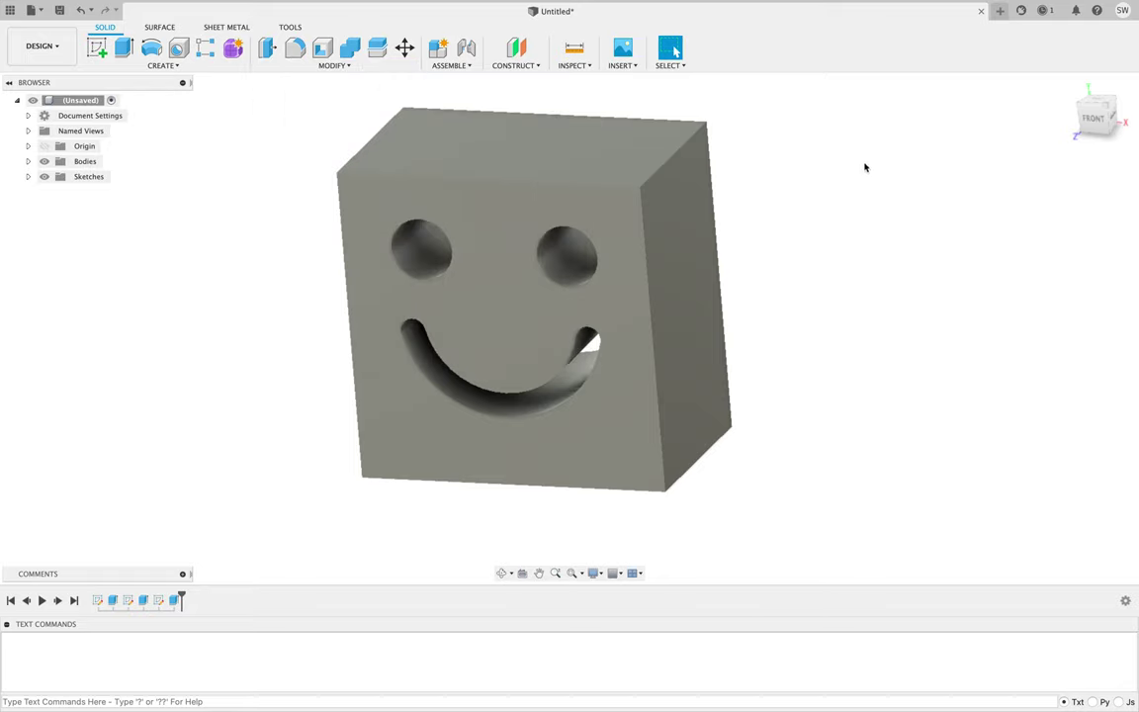
{"action": "left_click", "coordinate": [665, 163]}
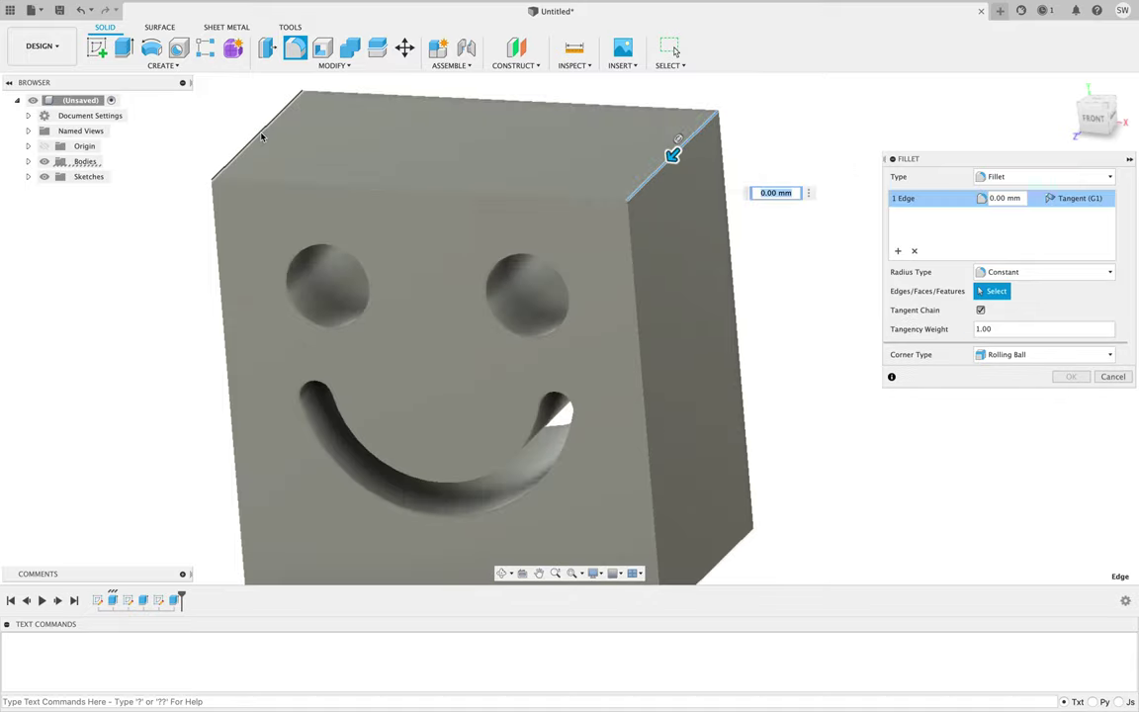
{"action": "left_click", "coordinate": [256, 135]}
{"action": "left_click", "coordinate": [711, 571]}
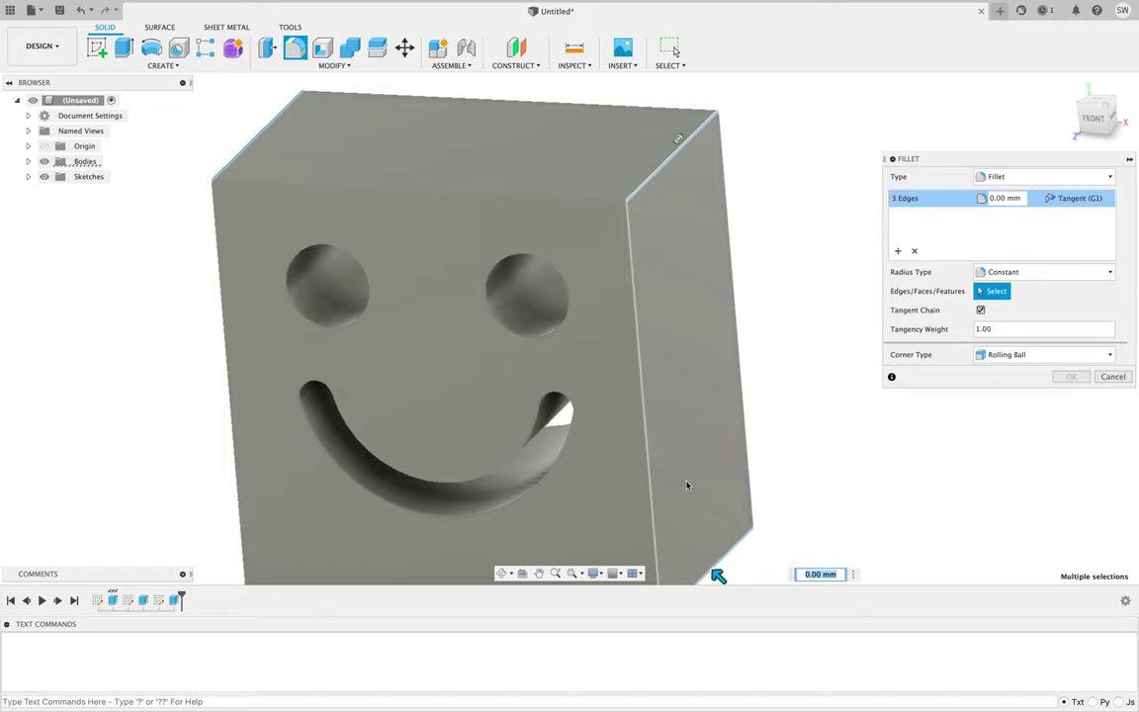
{"action": "middle_click_drag", "start_coordinate": [686, 483], "coordinate": [687, 303]}
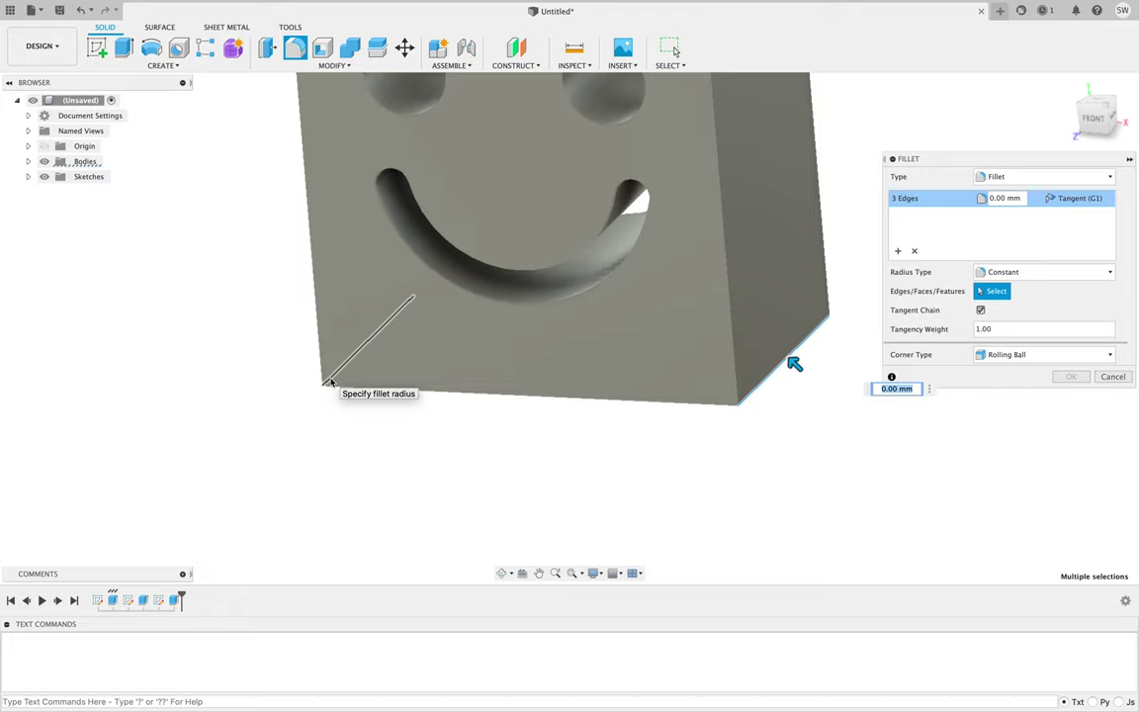
{"action": "left_click", "coordinate": [330, 381]}
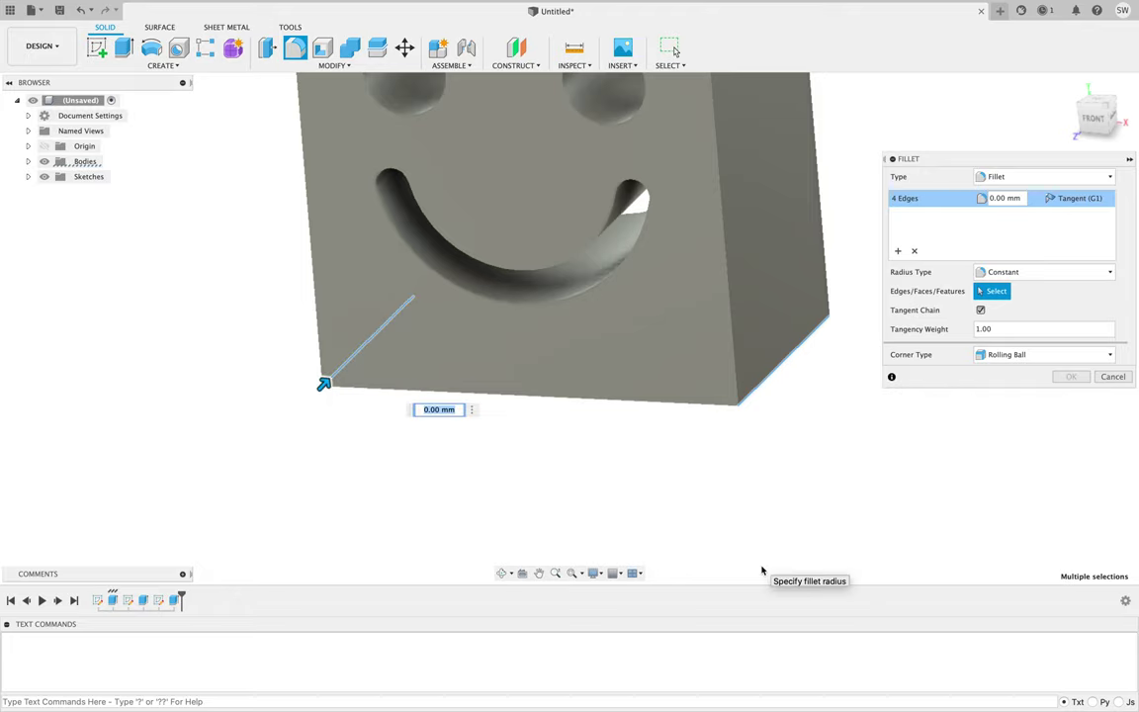
{"action": "type", "text": "10"}
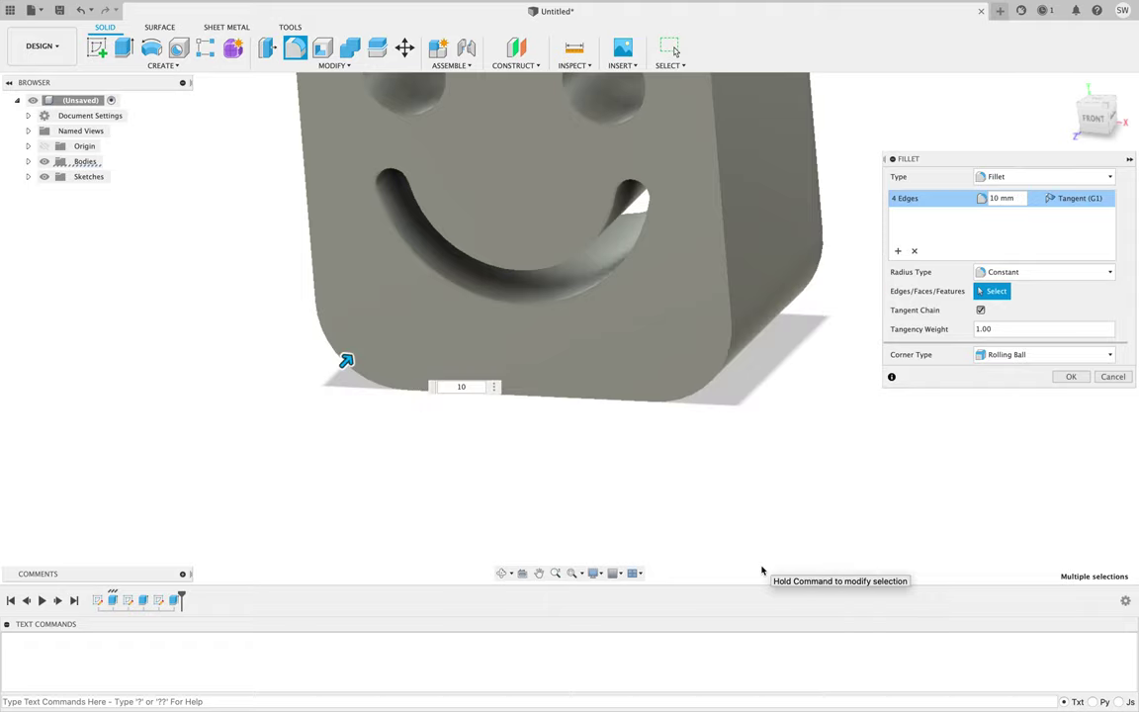
{"action": "scroll", "coordinate": [761, 570], "scroll_direction": "down", "scroll_amount": 5}
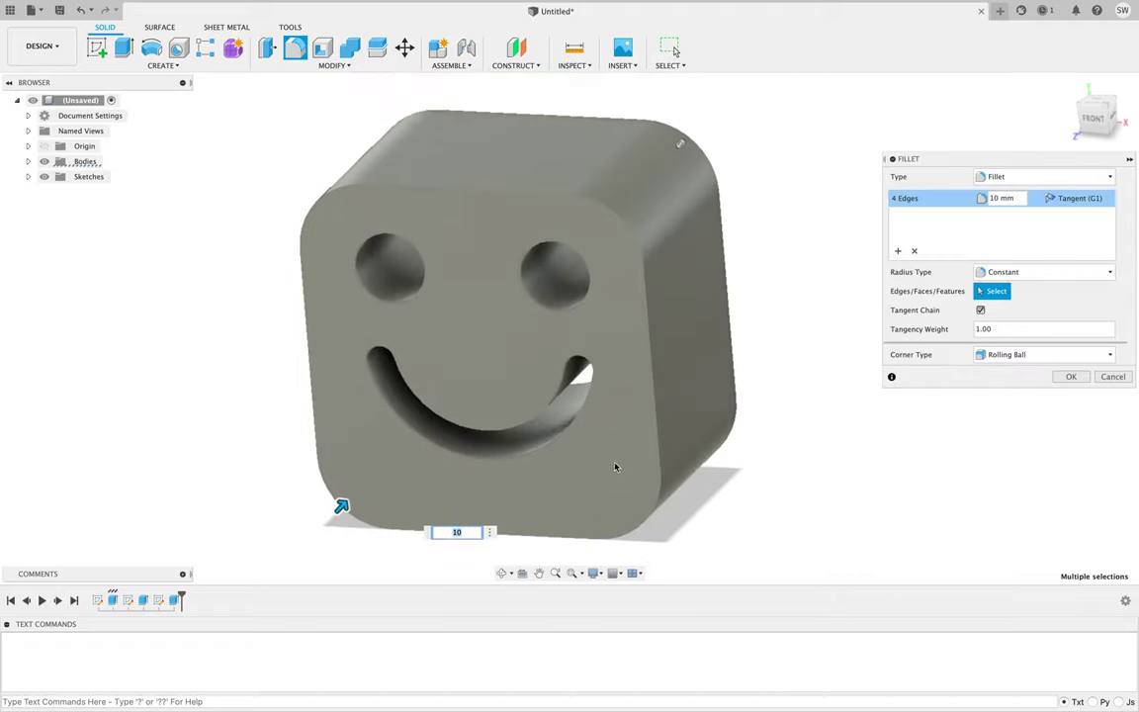
{"action": "key", "text": "Return"}
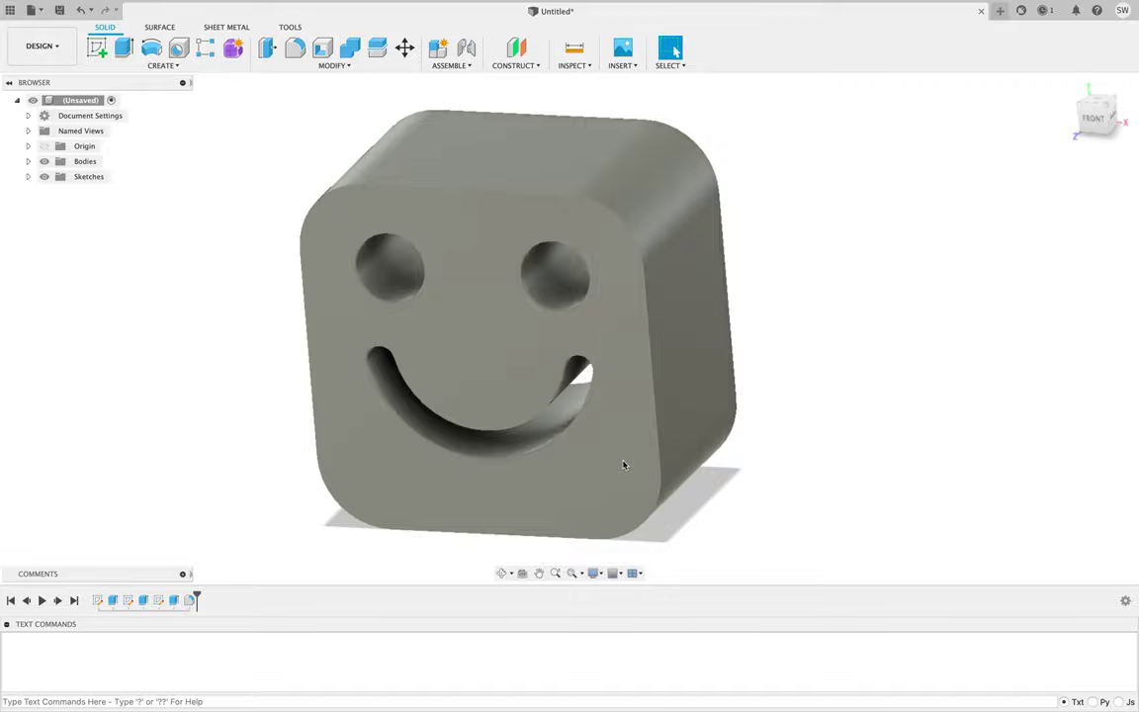
Step: Fillet the outer edge loops of the block's front and back faces with a 3 mm radius
{"action": "middle_click_drag", "start_coordinate": [624, 465], "coordinate": [680, 374], "text": "shift"}
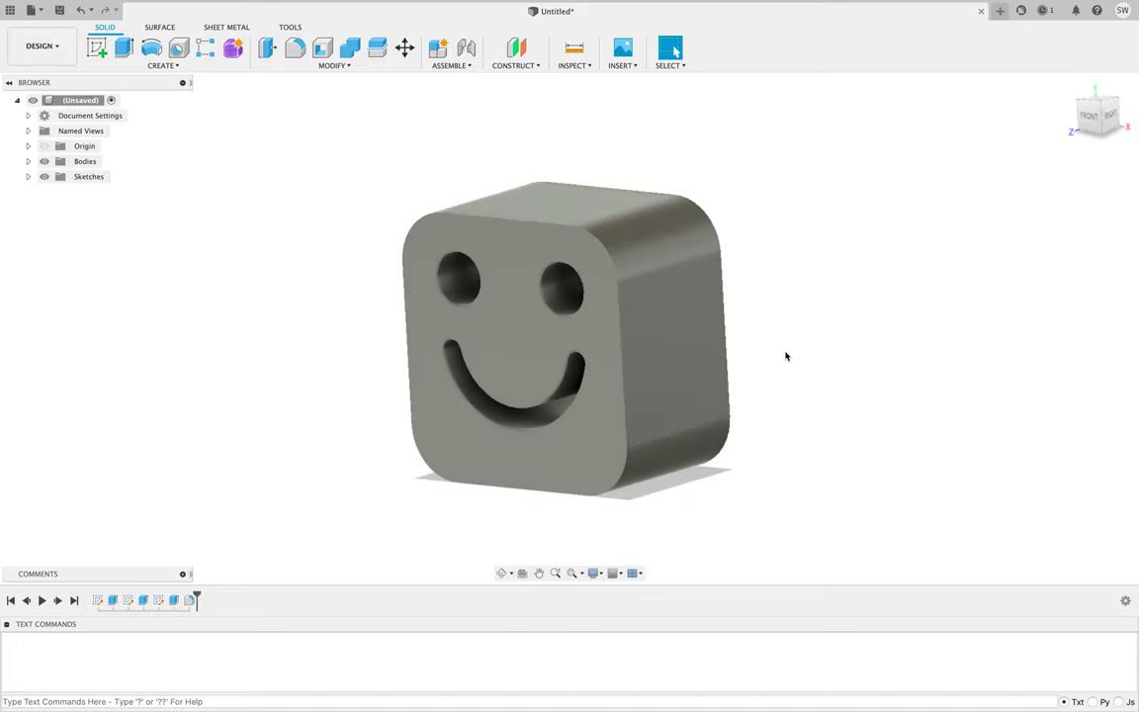
{"action": "key", "text": "f"}
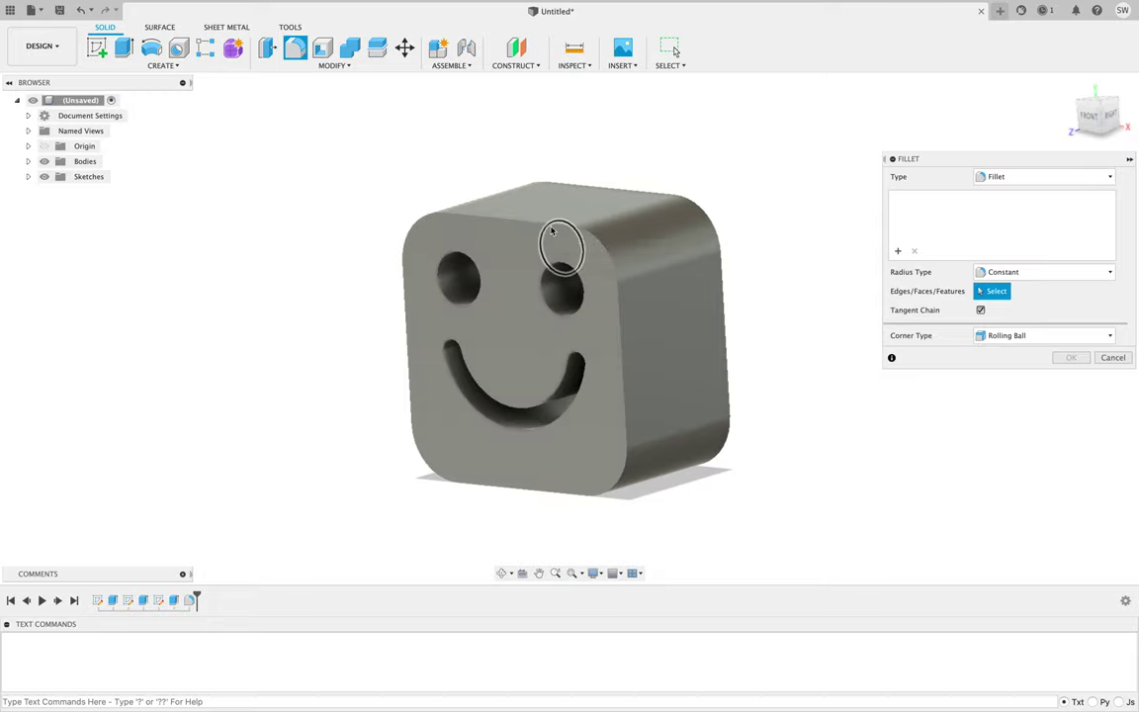
{"action": "left_click", "coordinate": [541, 226]}
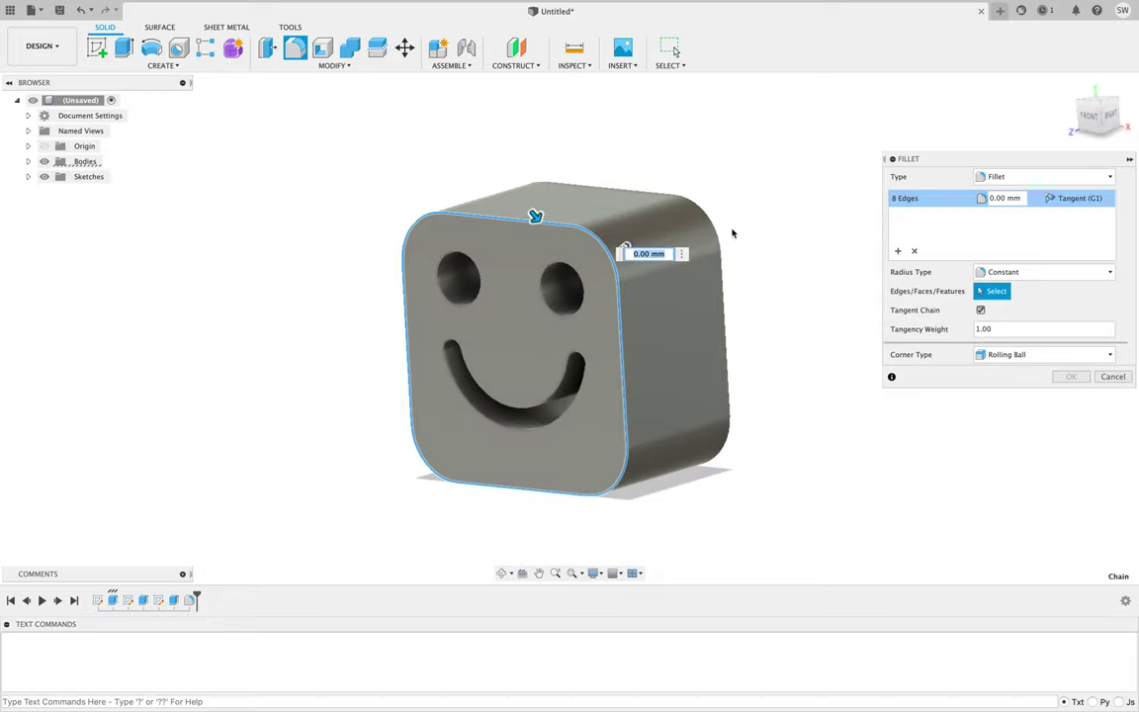
{"action": "middle_click_drag", "start_coordinate": [732, 233], "coordinate": [663, 264], "text": "shift"}
{"action": "left_click", "coordinate": [546, 169]}
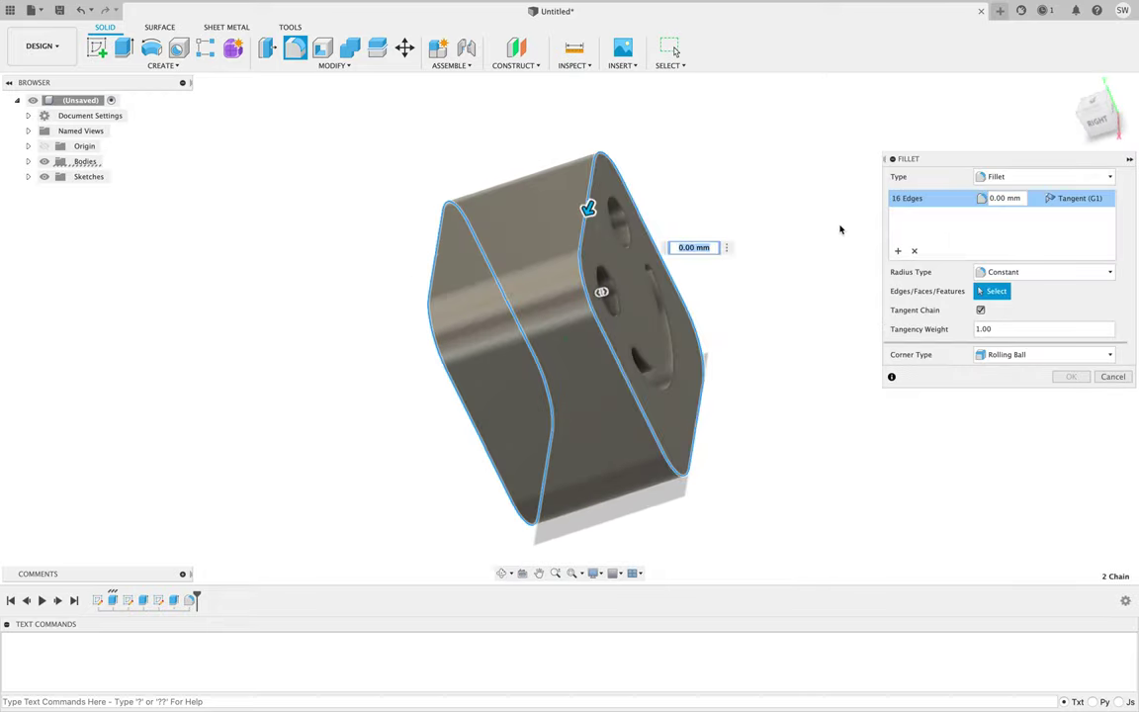
{"action": "type", "text": "3"}
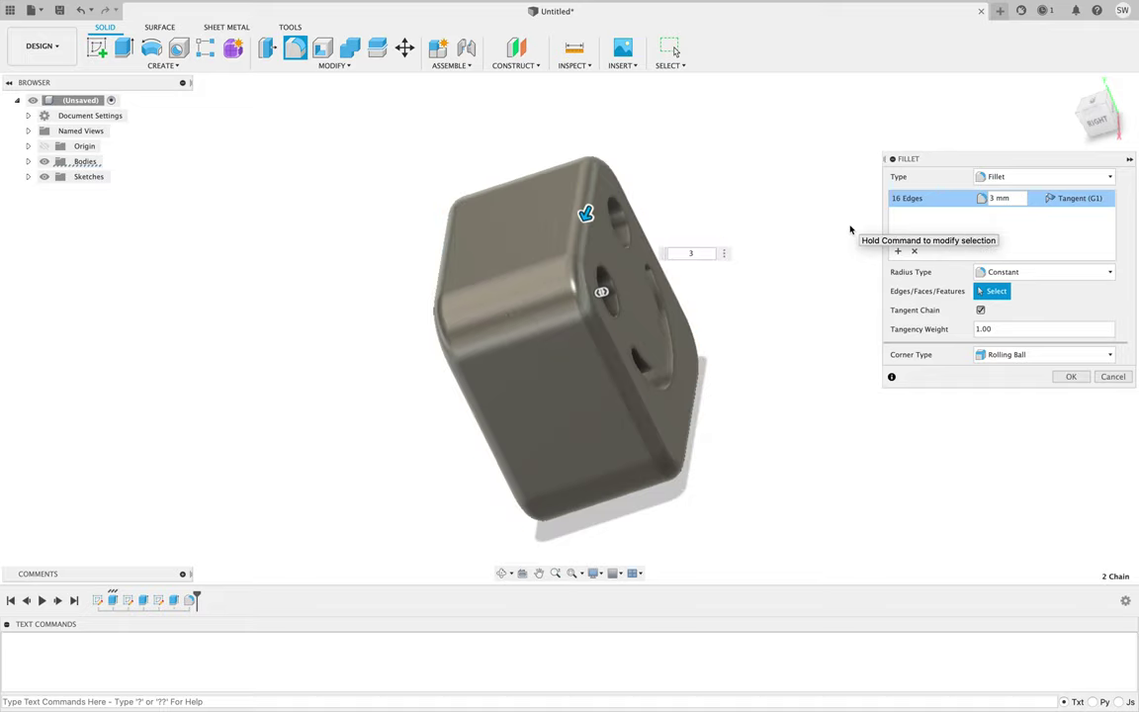
{"action": "key", "text": "Return"}
{"action": "mouse_move", "coordinate": [787, 286]}
{"action": "middle_mouse_down", "text": "shift"}
{"action": "mouse_move", "coordinate": [557, 298]}
{"action": "mouse_move", "coordinate": [789, 273]}
{"action": "middle_mouse_up", "text": "shift"}
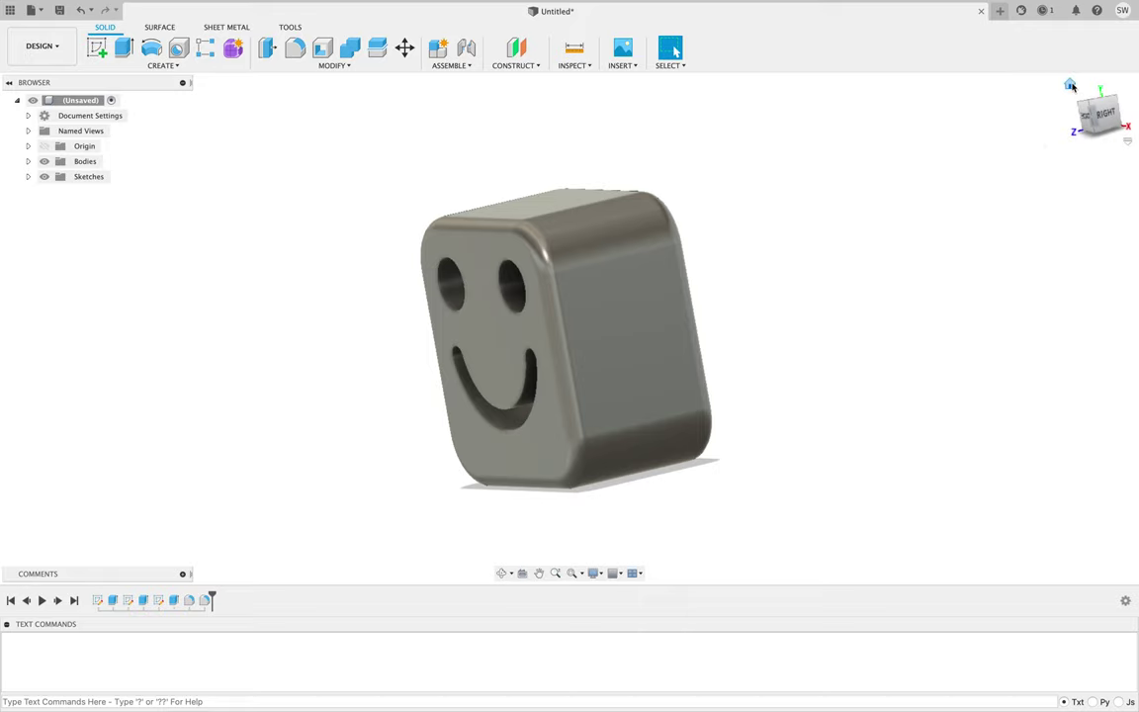
{"action": "left_click", "coordinate": [1071, 86]}
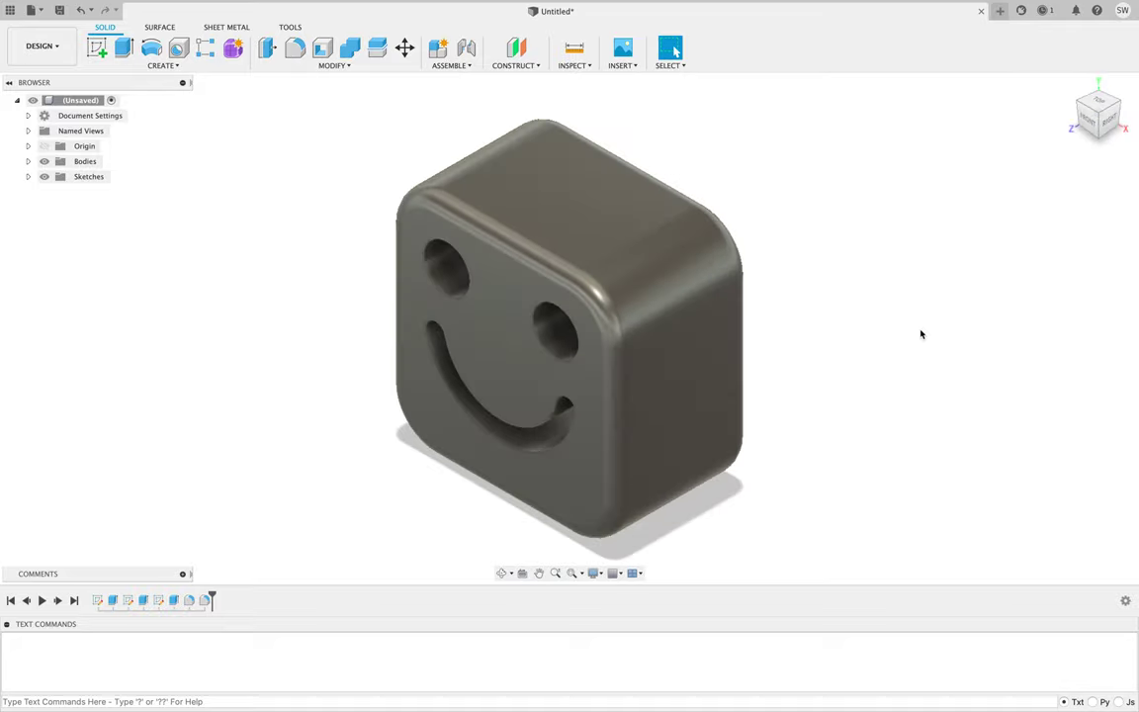
{"action": "middle_click_drag", "start_coordinate": [921, 330], "coordinate": [941, 301], "text": "shift"}
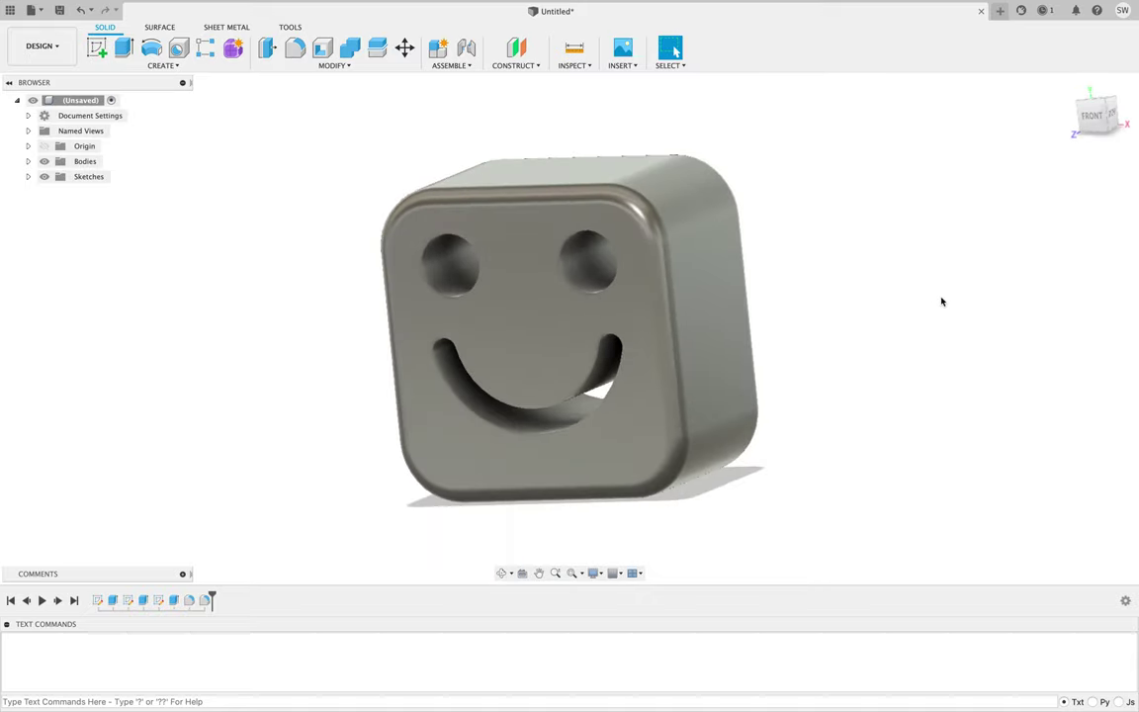